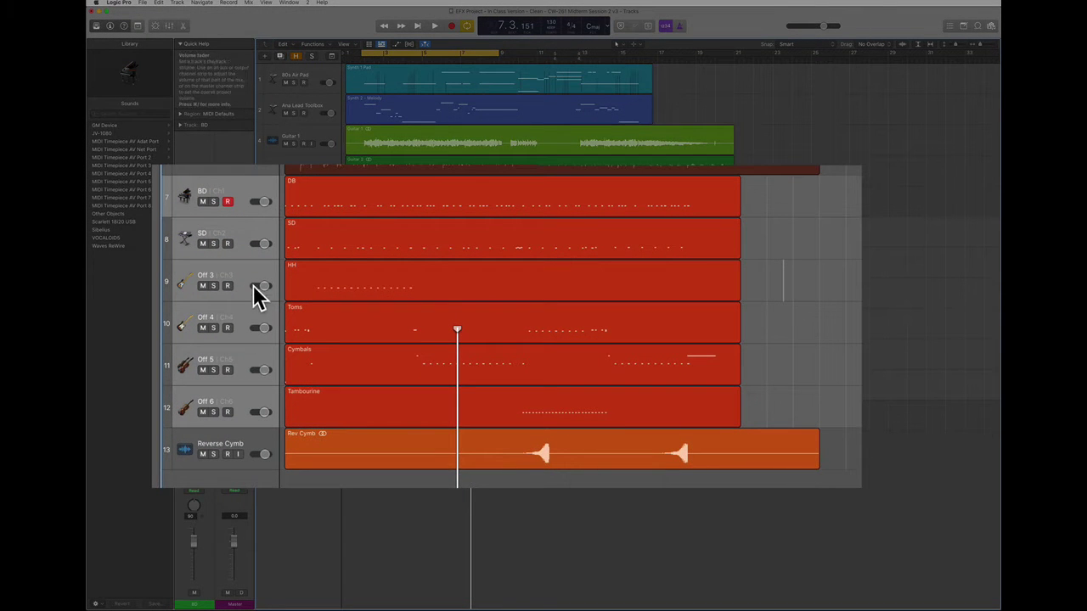
Solo the BD track and play it from the project start, stopping at bar 6, beat 4
click(244, 192)
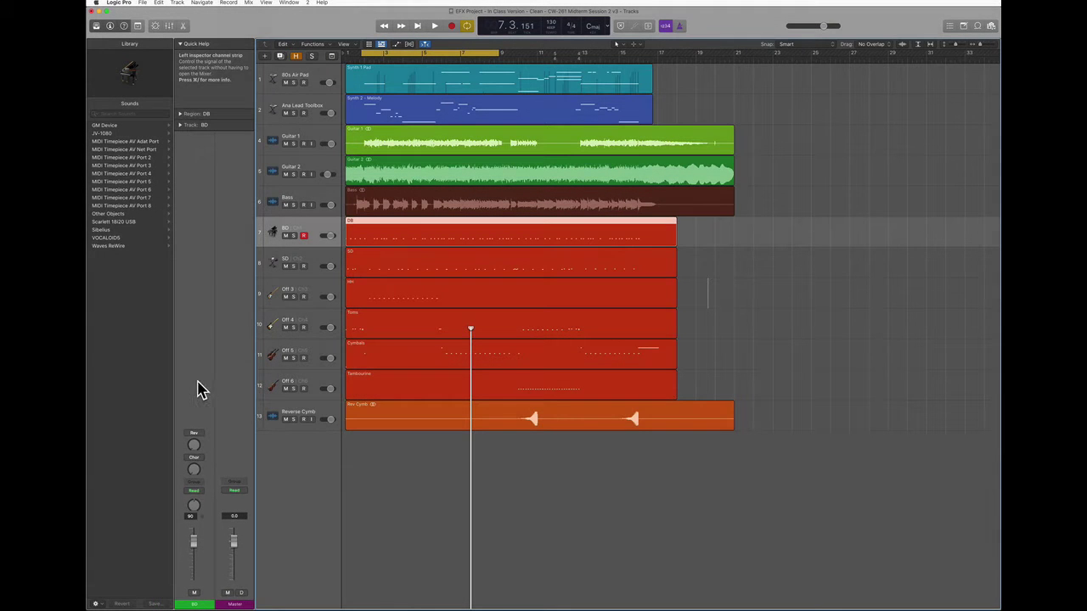
key(Return)
click(294, 235)
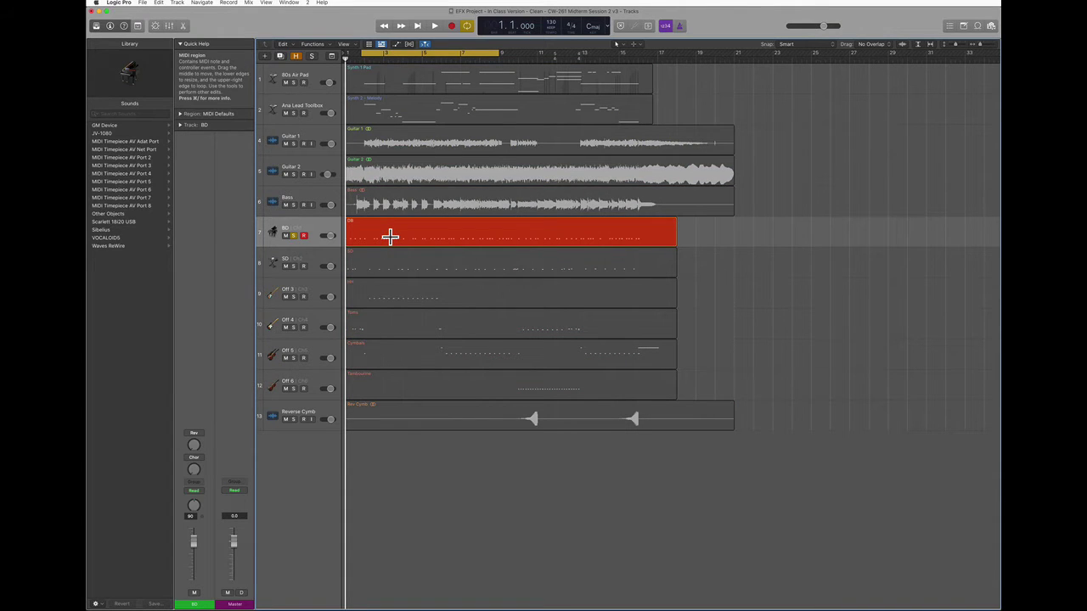
key(space)
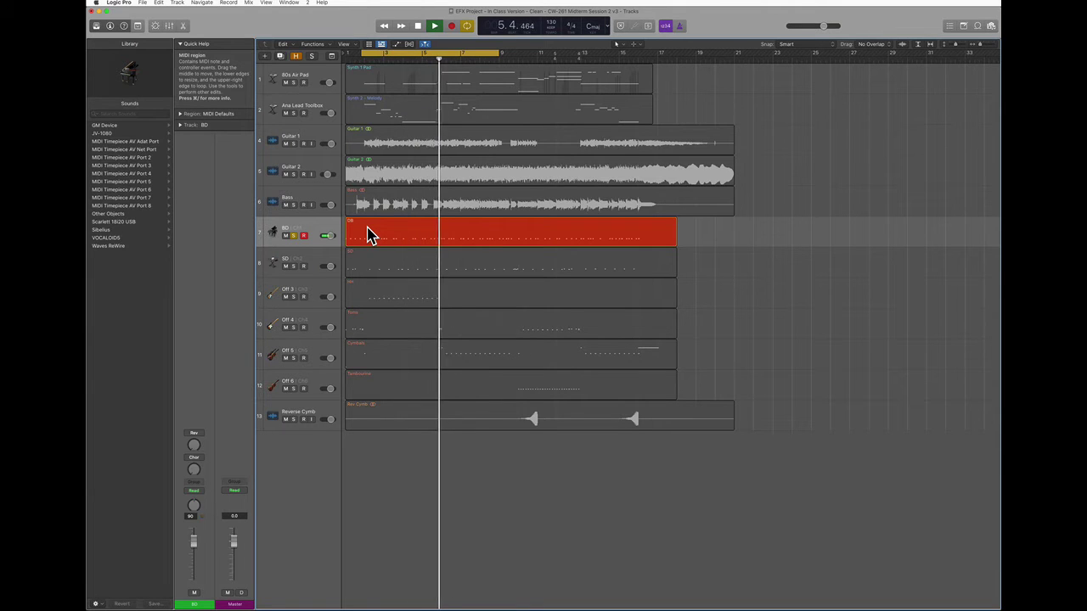
key(space)
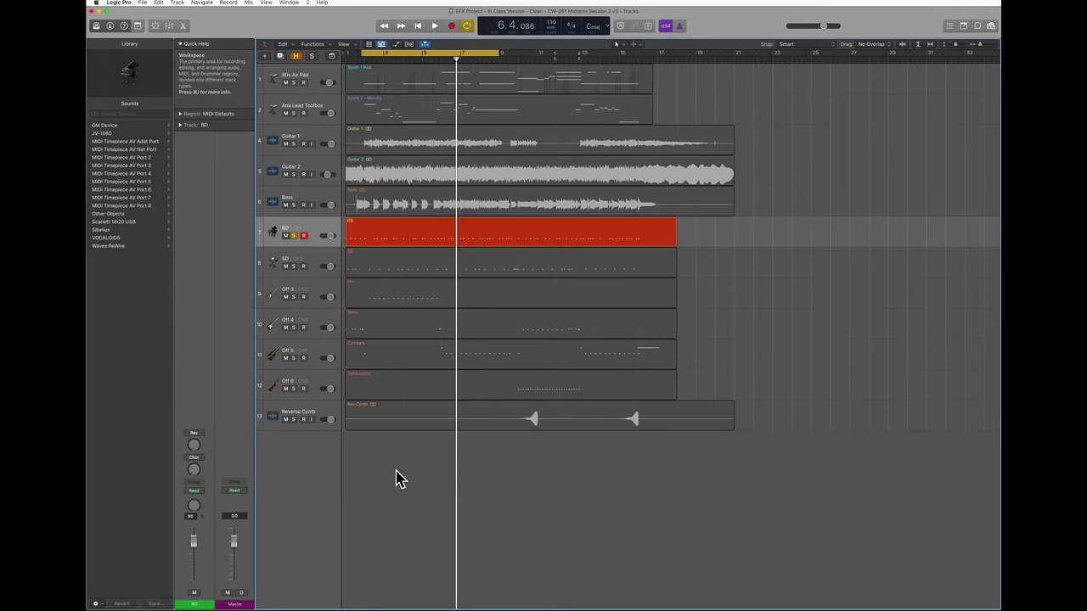
Prepare a new Software Instrument track using Drum Kit Designer (Multi-Output)
click(264, 57)
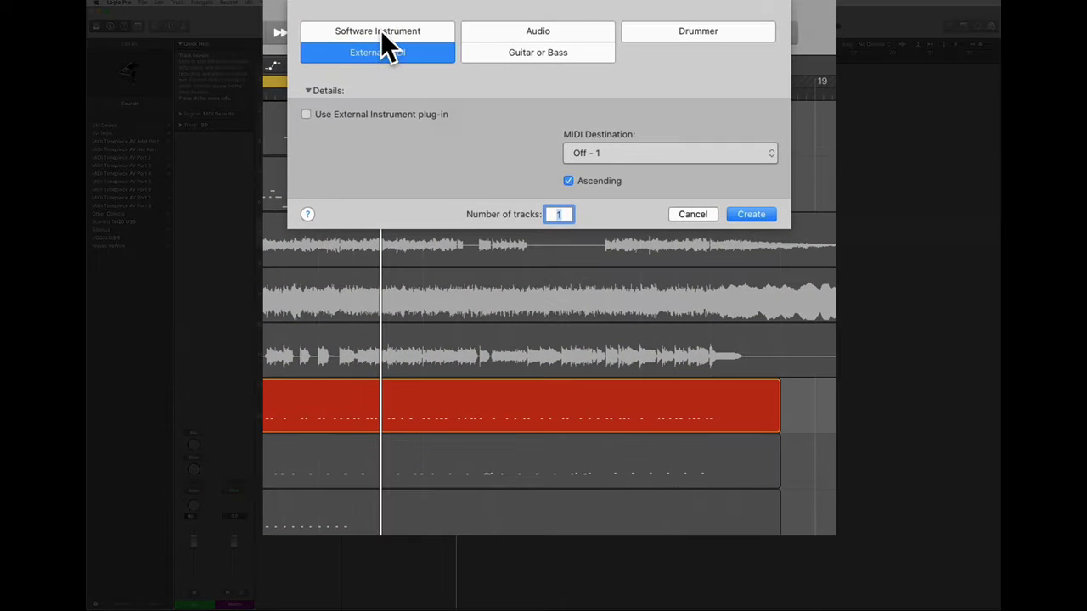
click(450, 19)
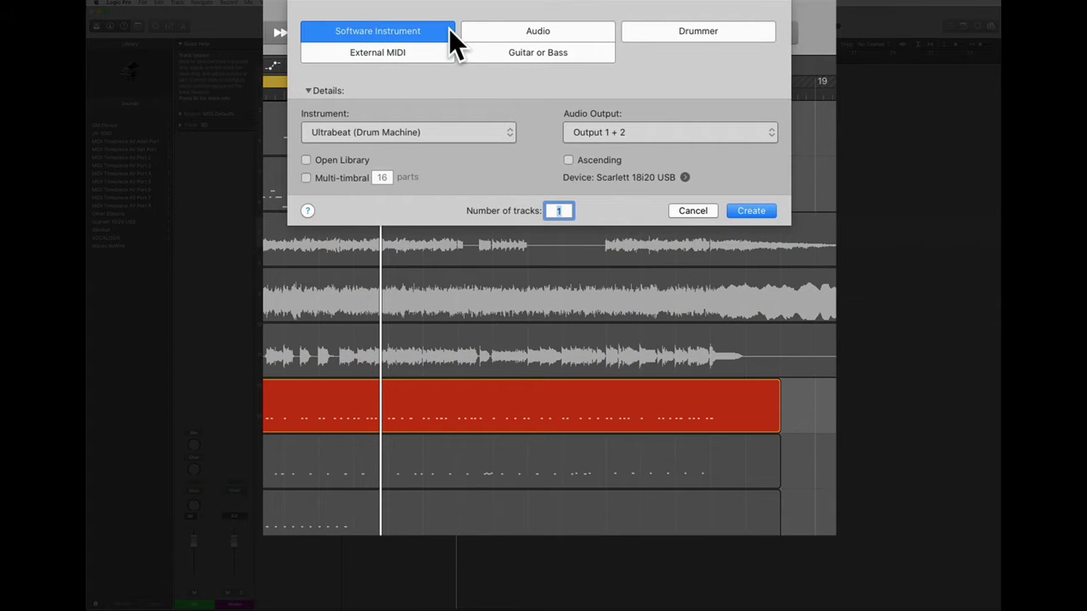
click(495, 134)
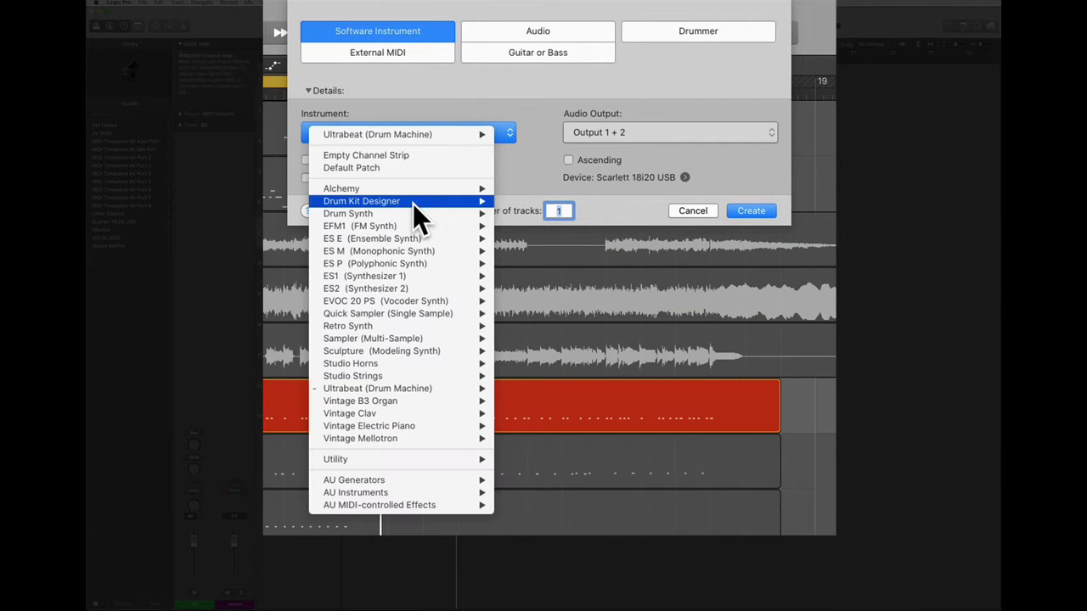
mouse_move(367, 204)
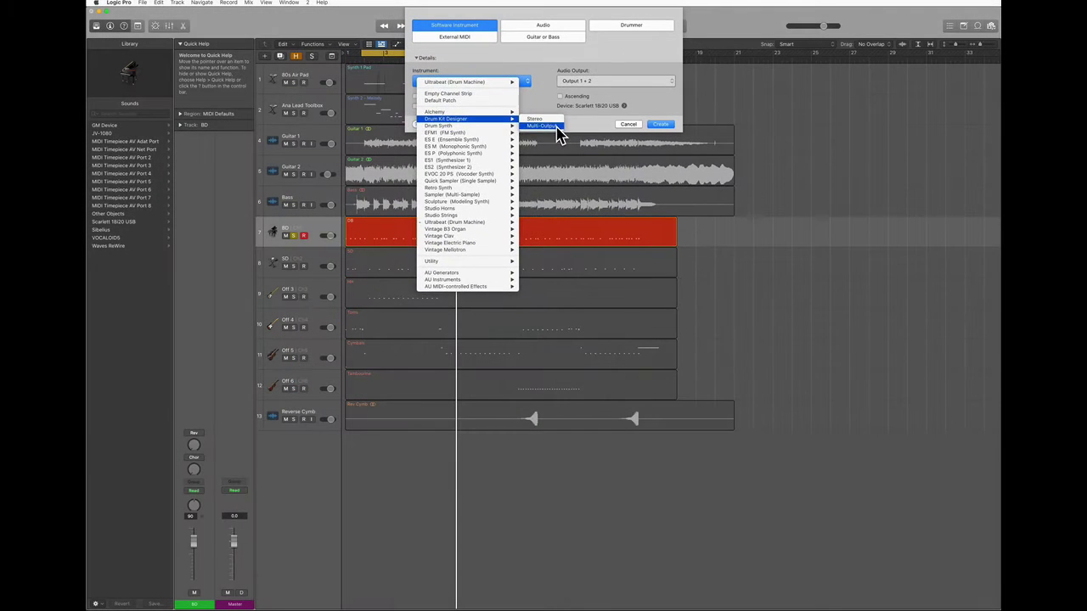
click(562, 215)
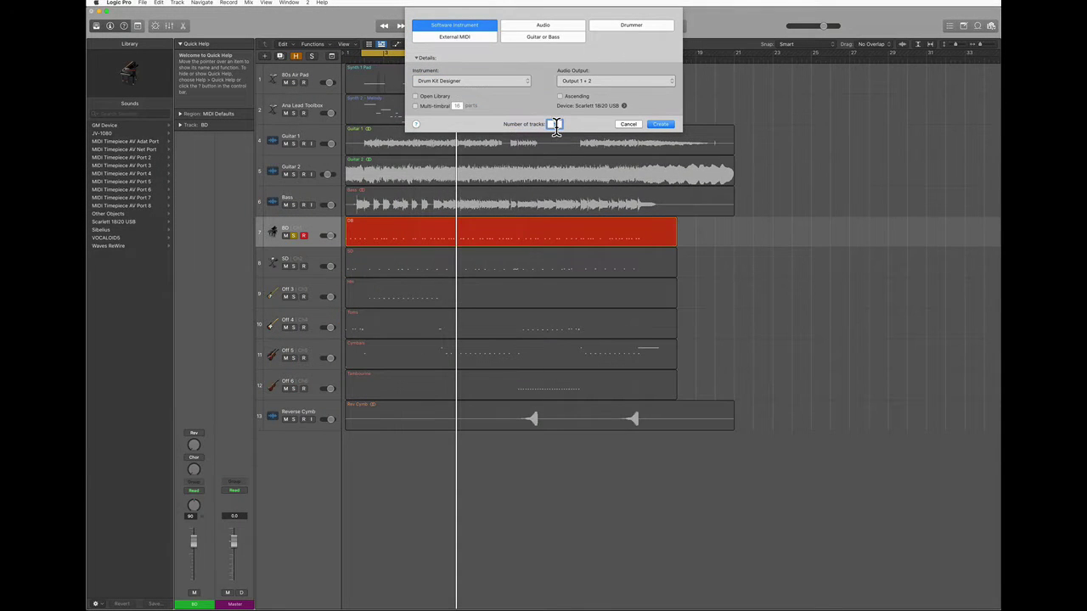
Create the Drum Kit Designer track, place it above BD and name it 'Drums'
click(662, 125)
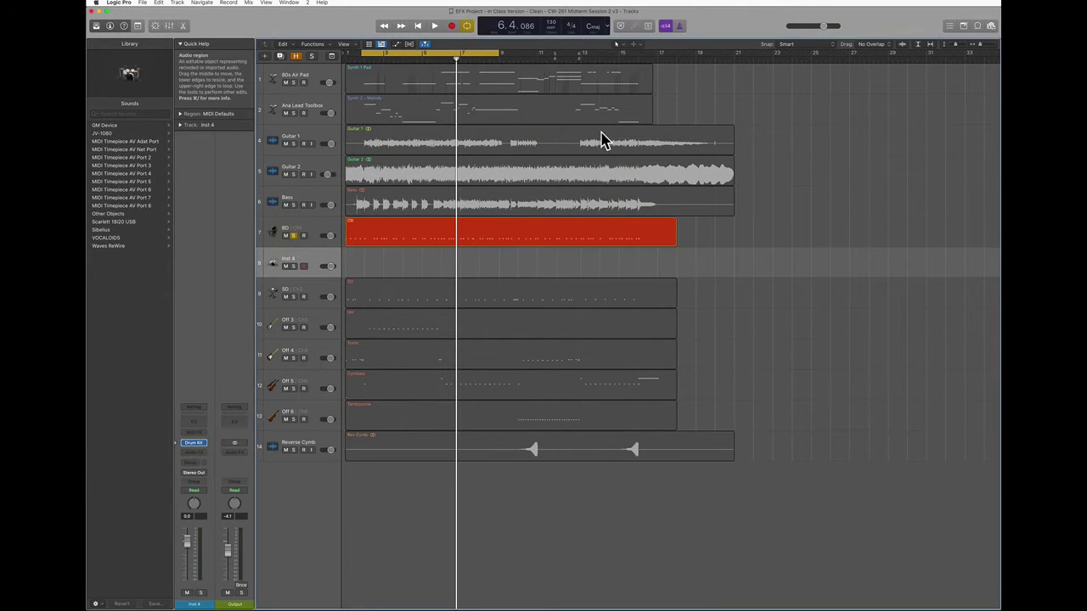
drag(302, 257, 289, 235)
double_click(287, 227)
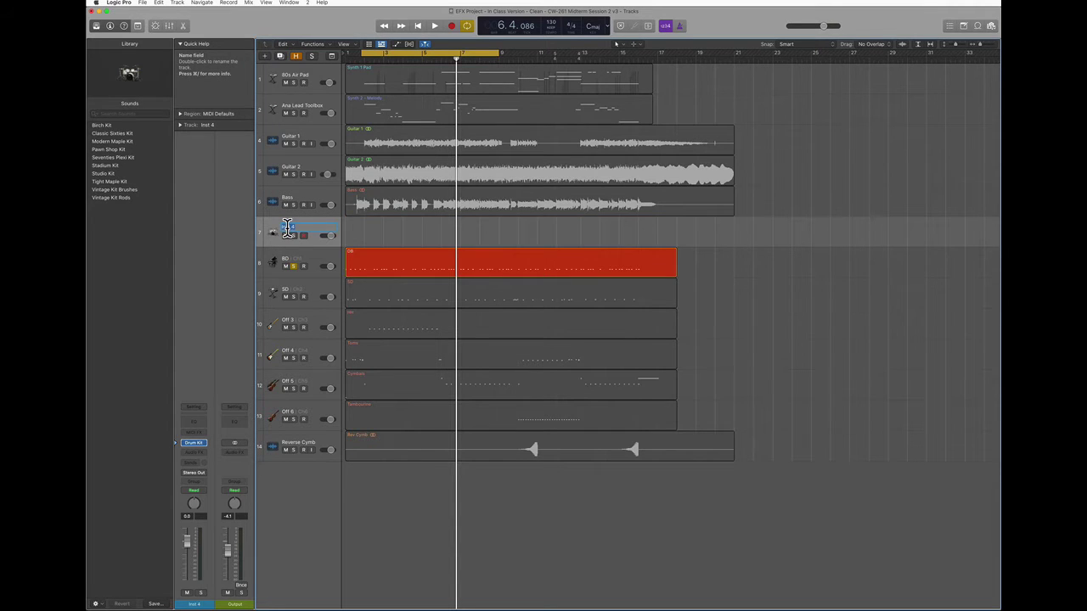
text(Drums)
key(Return)
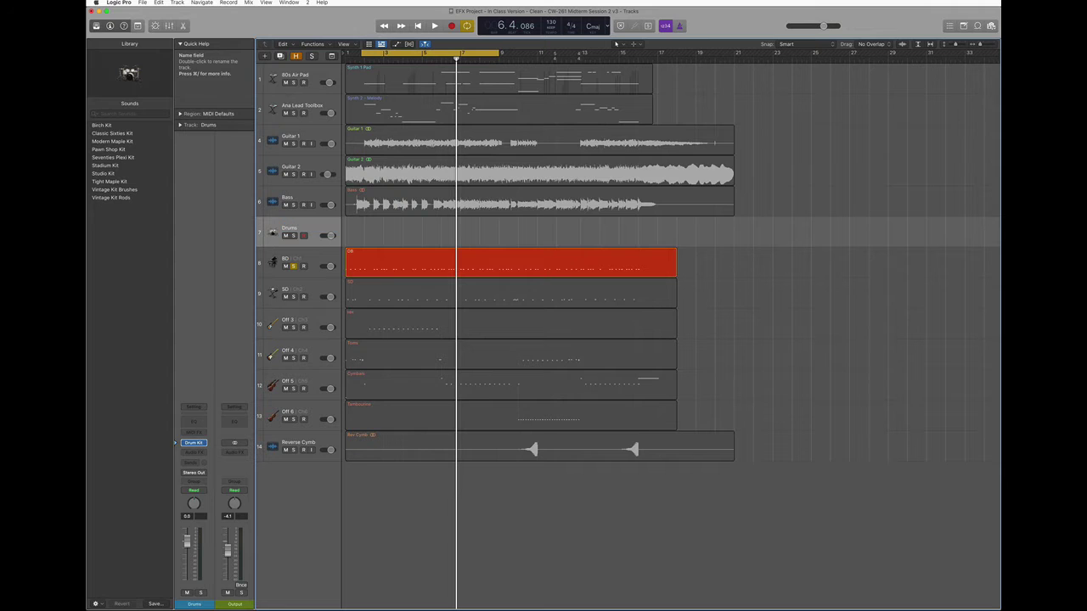
Audition the DB region on the soloed Drums track, then return it to BD
right_click(371, 261)
click(355, 262)
drag(355, 263, 359, 241)
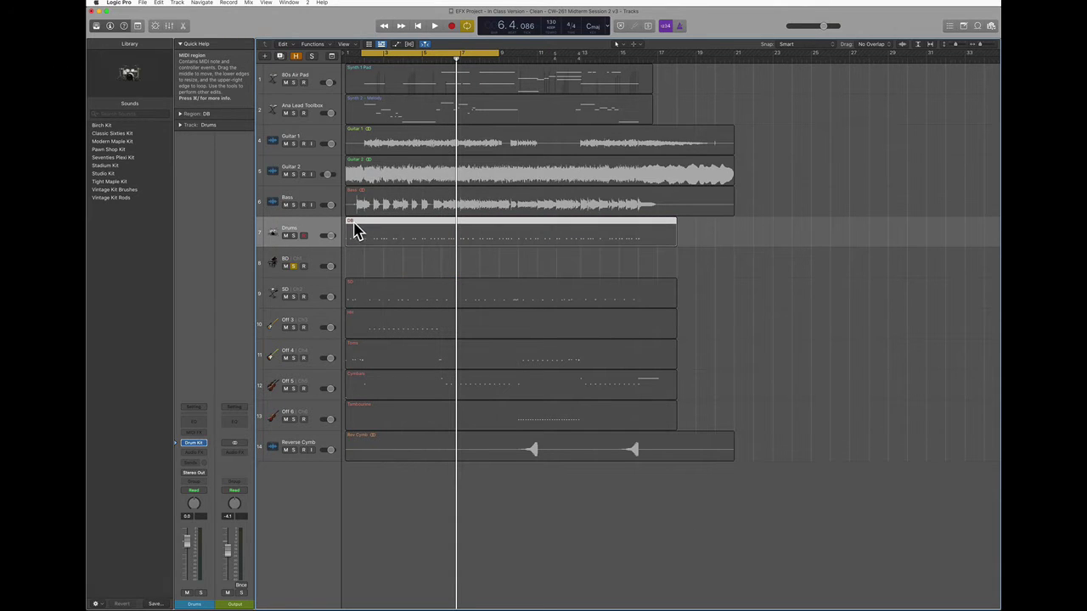
click(293, 238)
key(space)
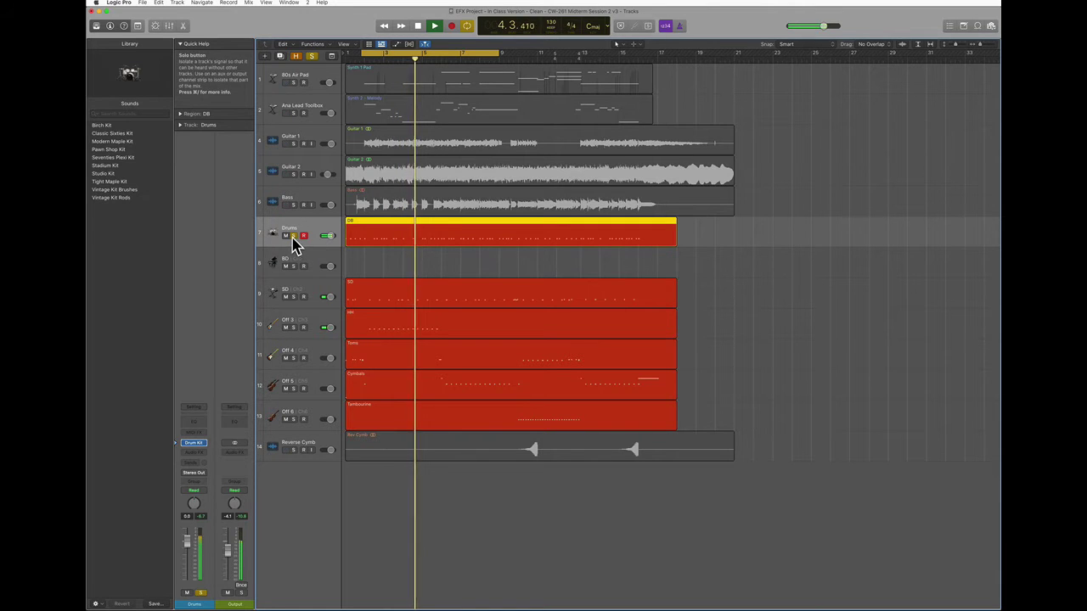
key(space)
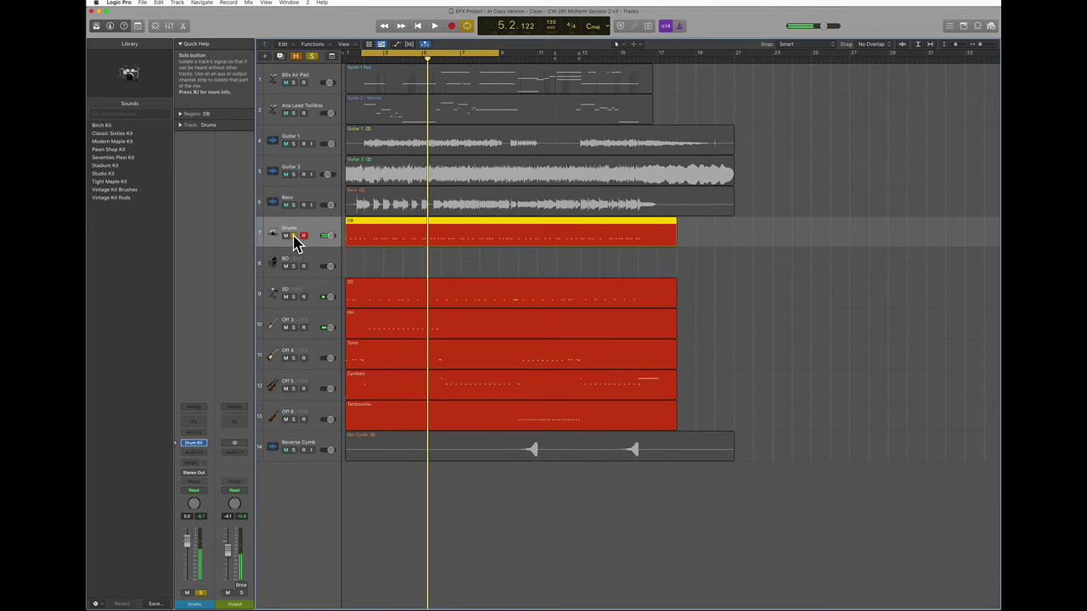
click(293, 238)
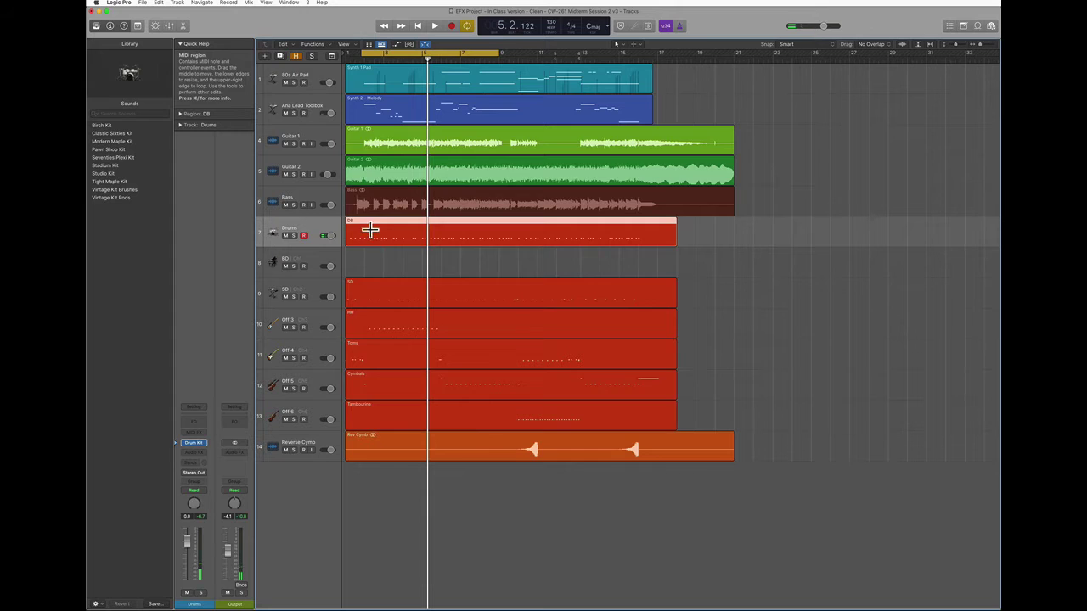
drag(370, 230, 370, 260)
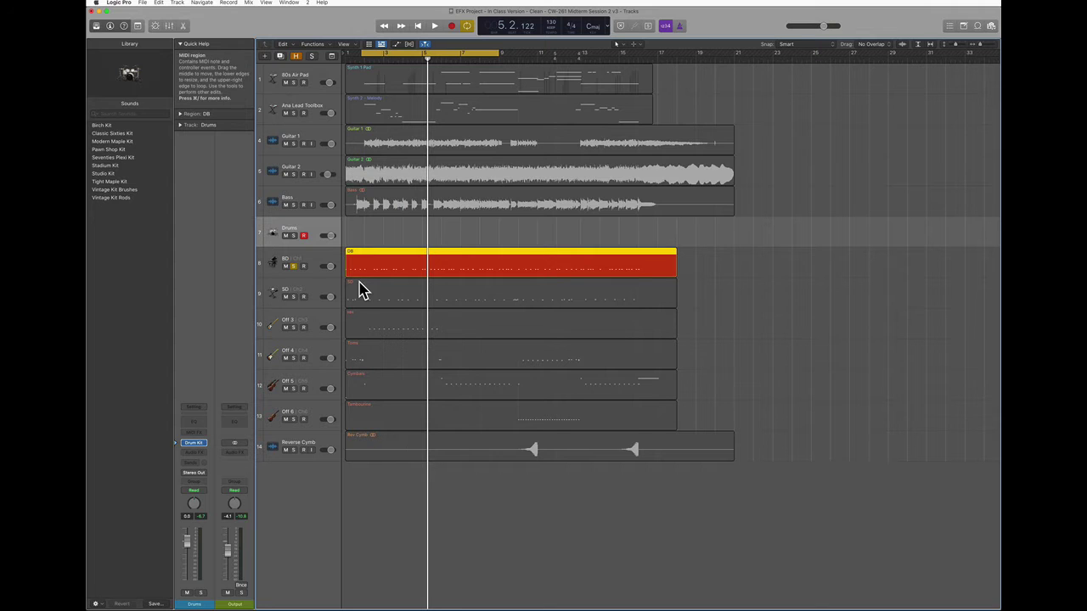
click(315, 263)
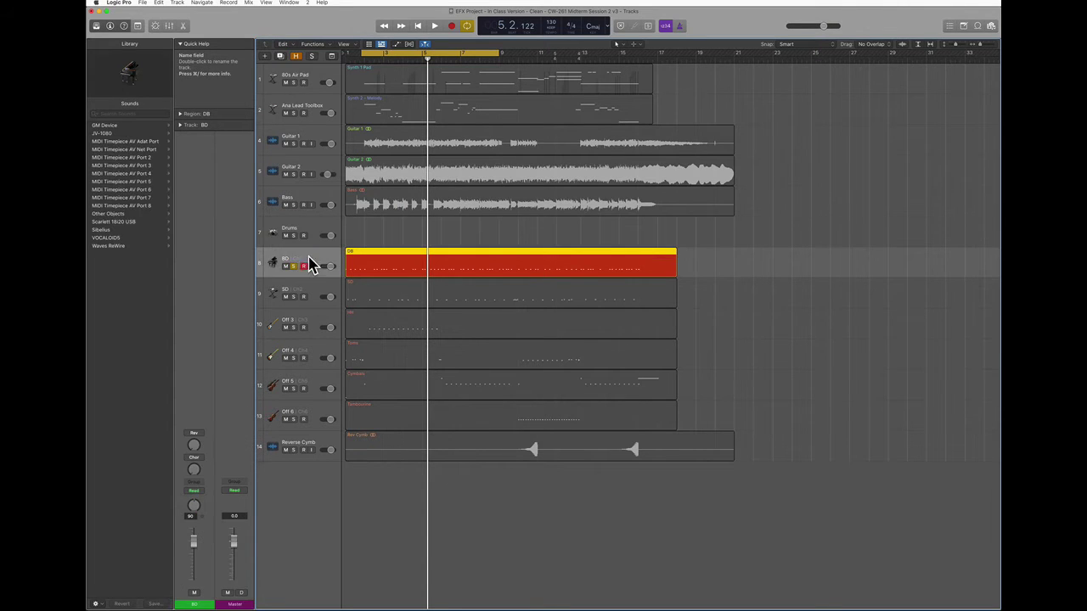
Reassign the BD track to the Drums (Inst 4) software instrument
right_click(287, 266)
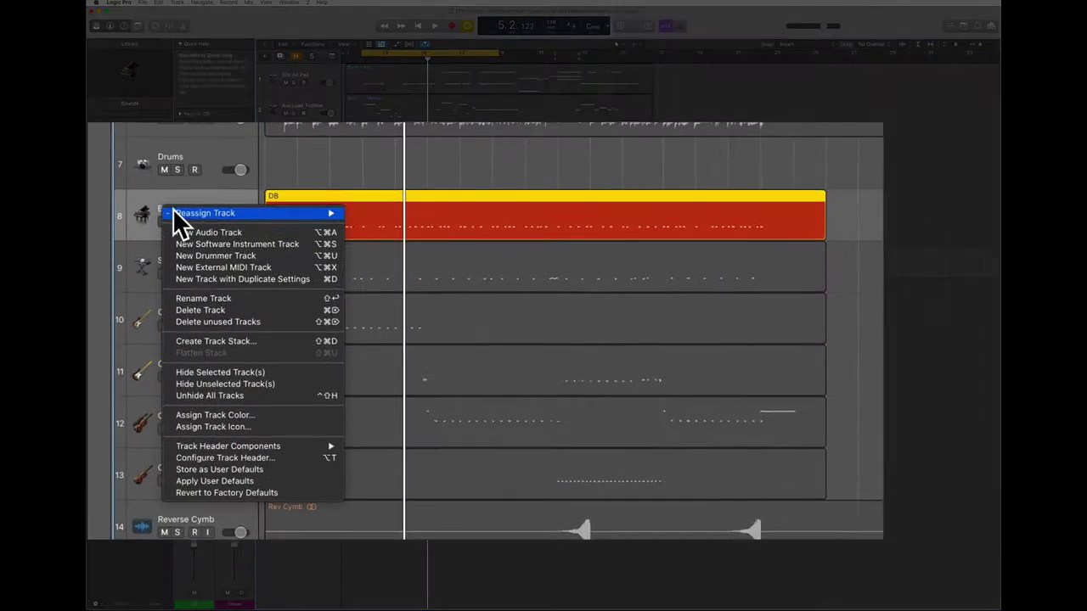
mouse_move(300, 265)
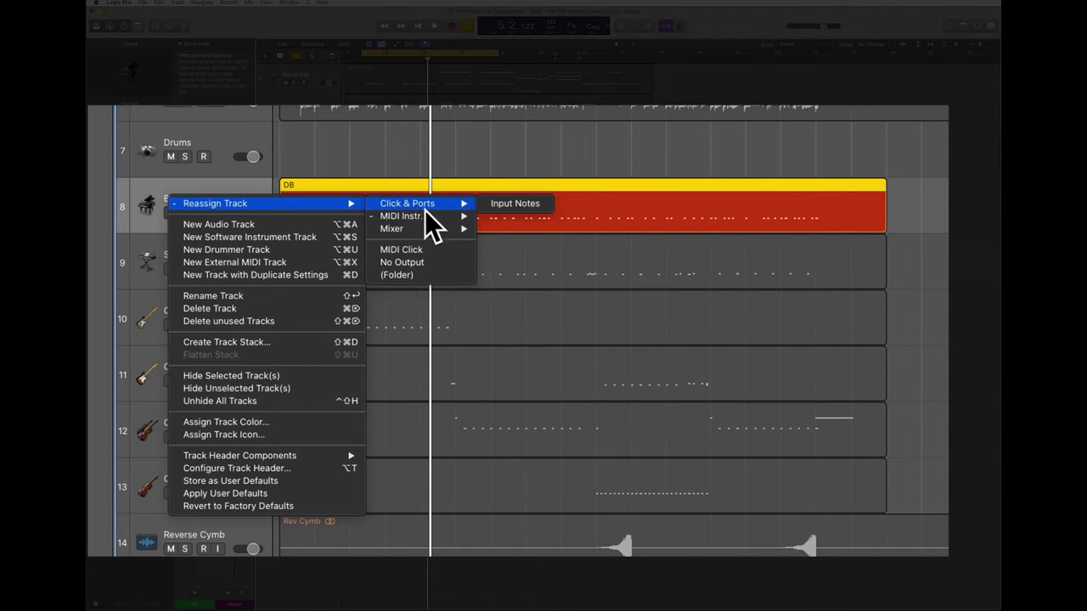
mouse_move(415, 231)
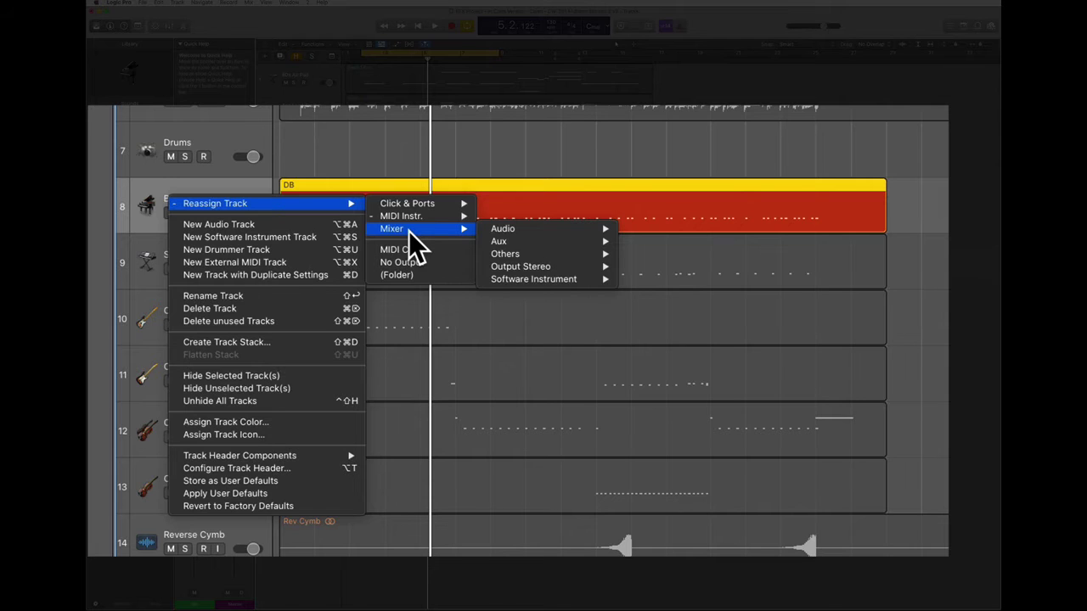
mouse_move(533, 278)
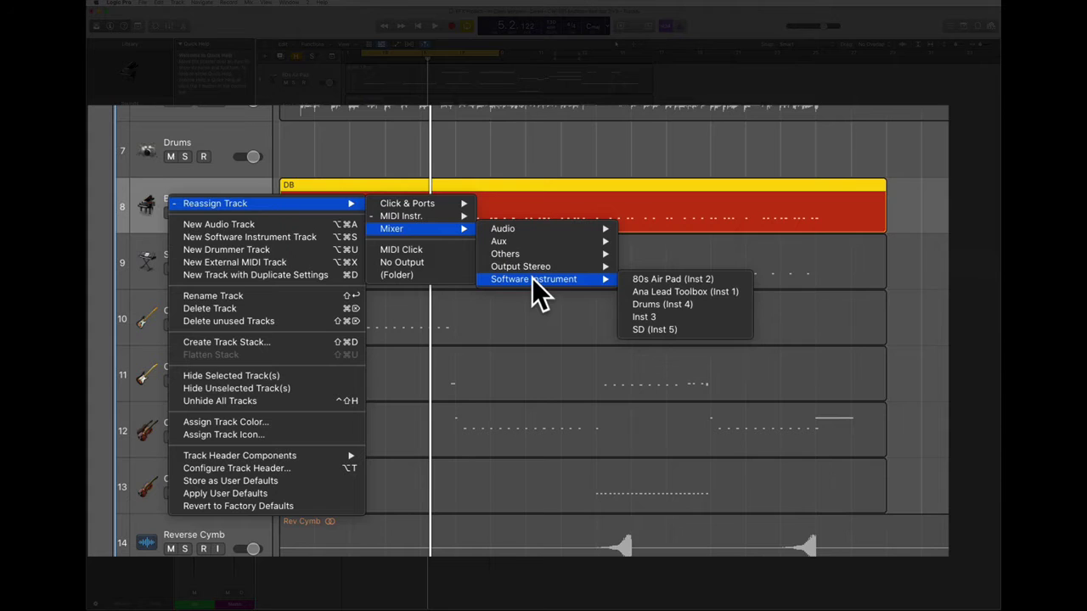
click(679, 305)
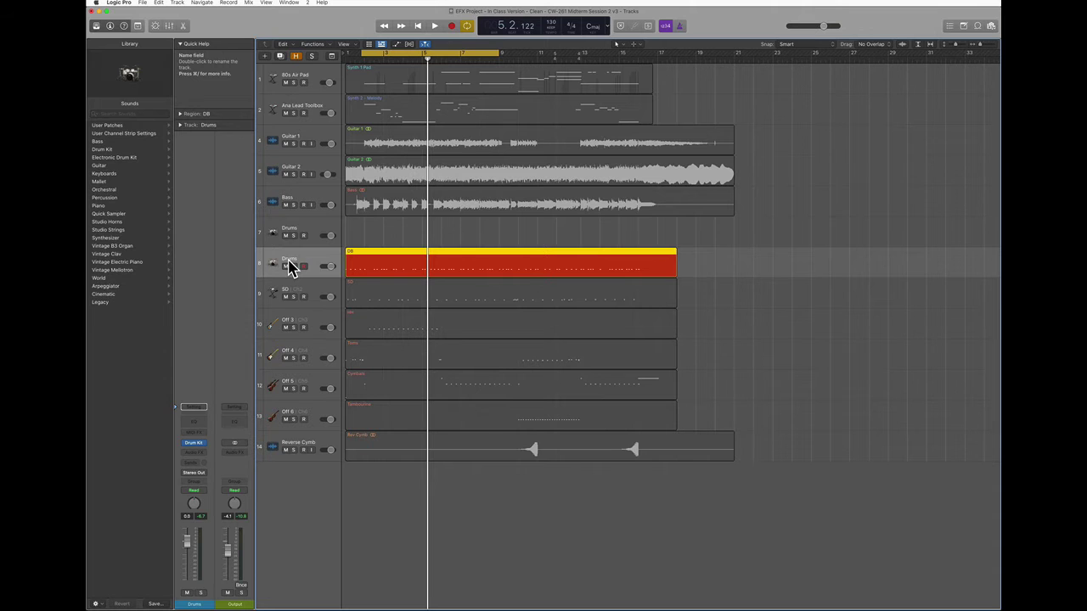
Start playback and reassign the SD and Off 3 tracks to Drums (Inst 4)
key(space)
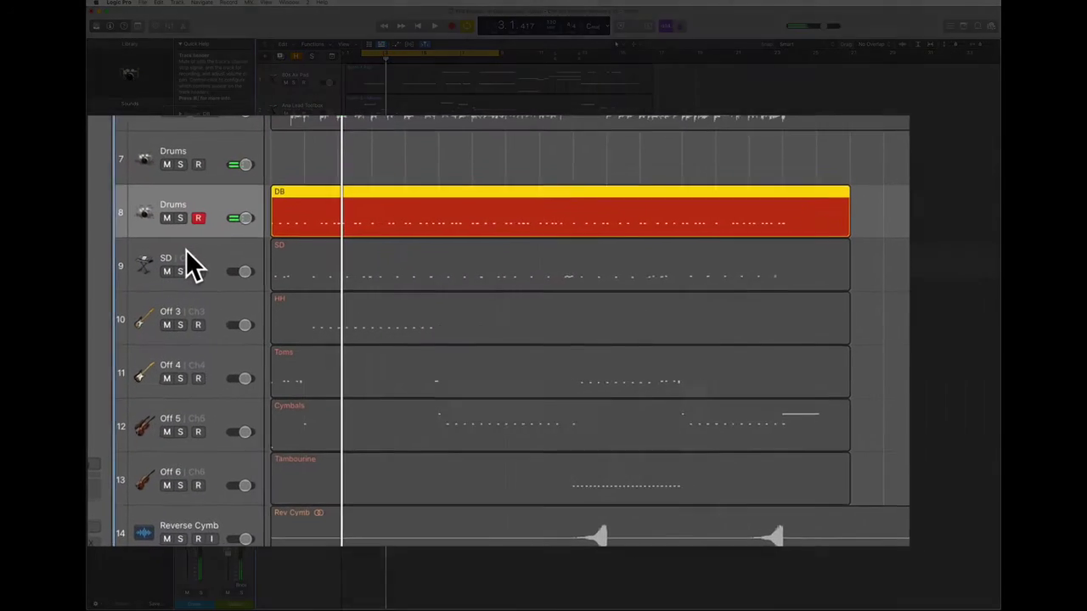
right_click(186, 257)
mouse_move(203, 253)
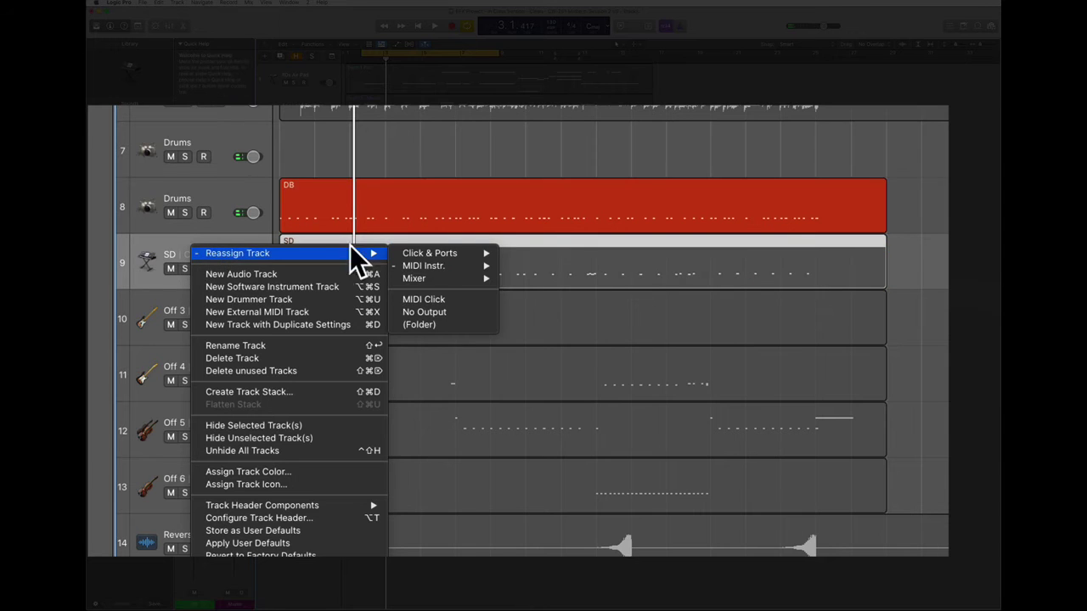
mouse_move(462, 280)
mouse_move(556, 329)
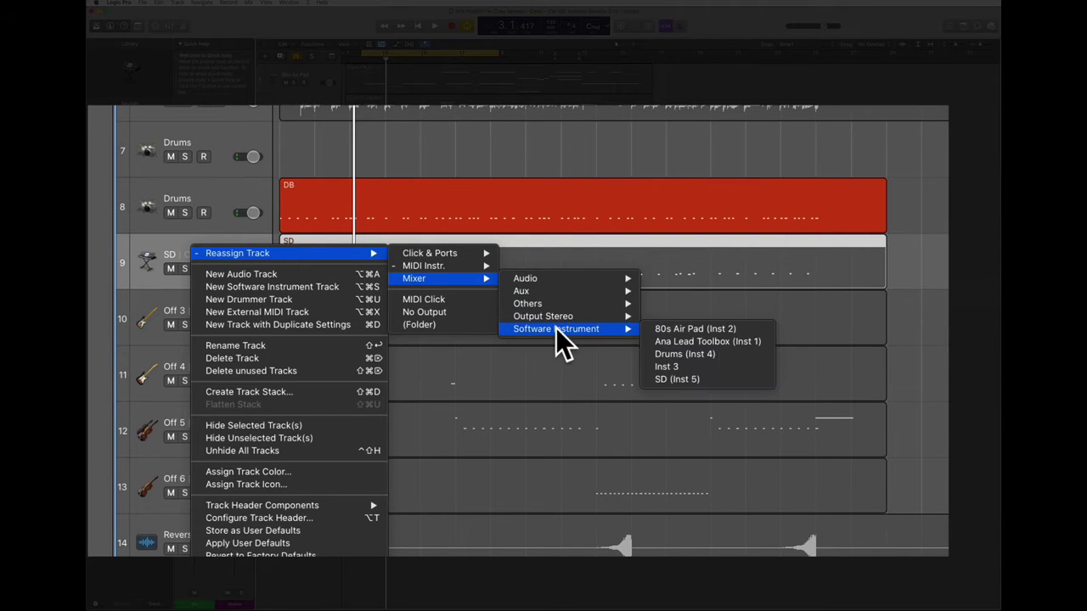
click(697, 357)
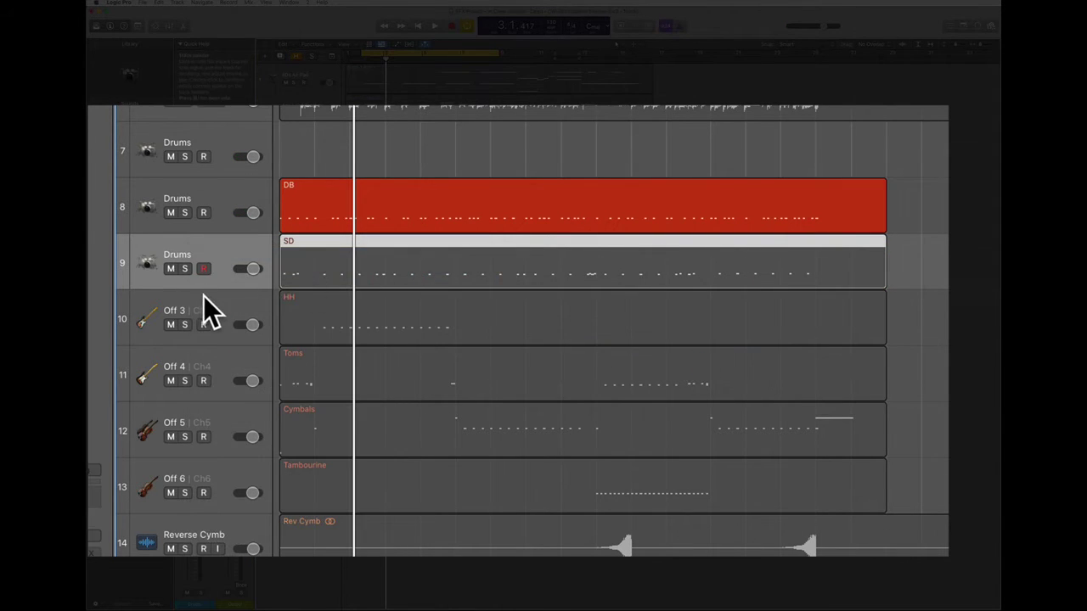
click(202, 304)
right_click(202, 304)
mouse_move(215, 315)
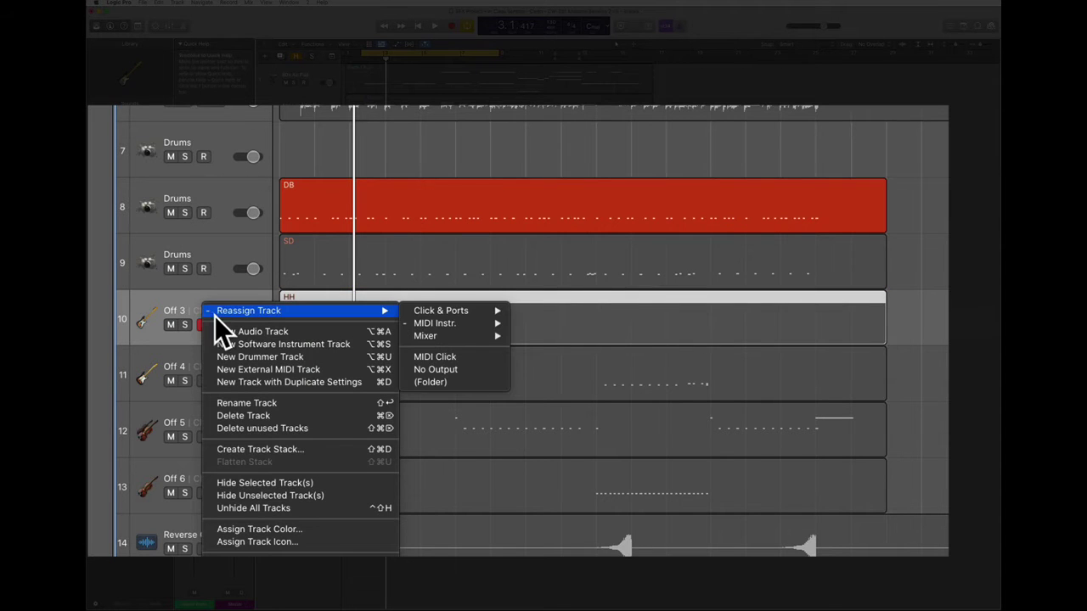
mouse_move(480, 336)
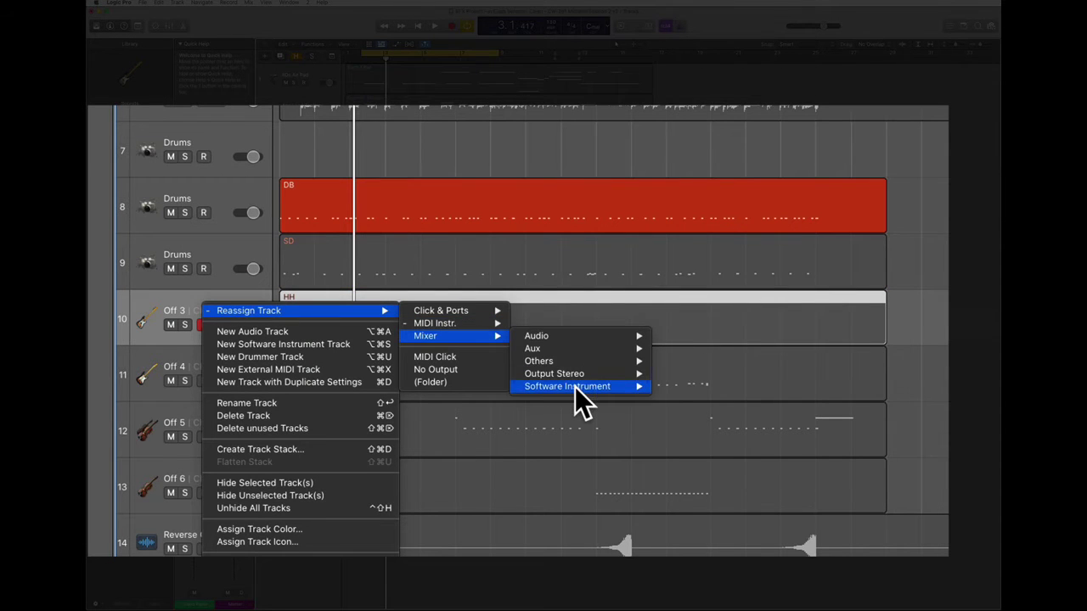
mouse_move(622, 388)
click(698, 411)
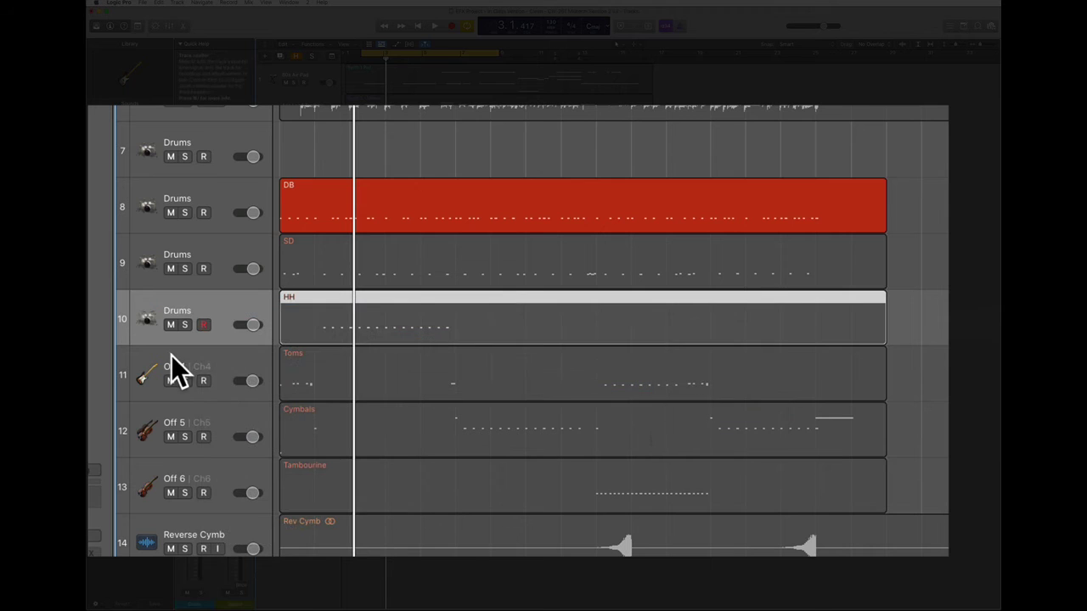
Reassign track 11 and the Off 5 track to Drums (Inst 4)
right_click(170, 355)
mouse_move(195, 360)
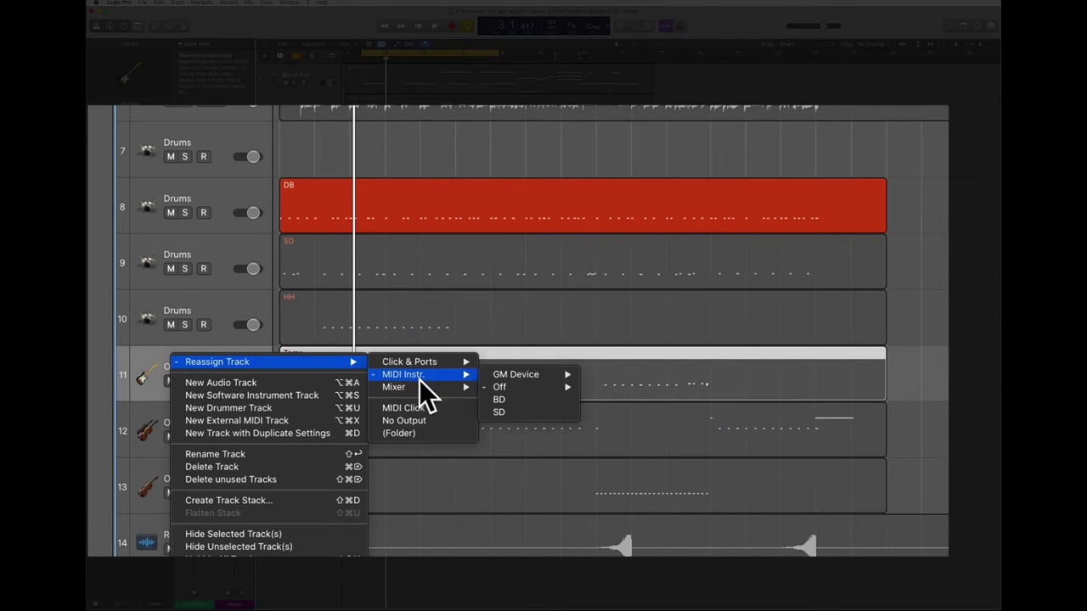
mouse_move(420, 383)
mouse_move(516, 440)
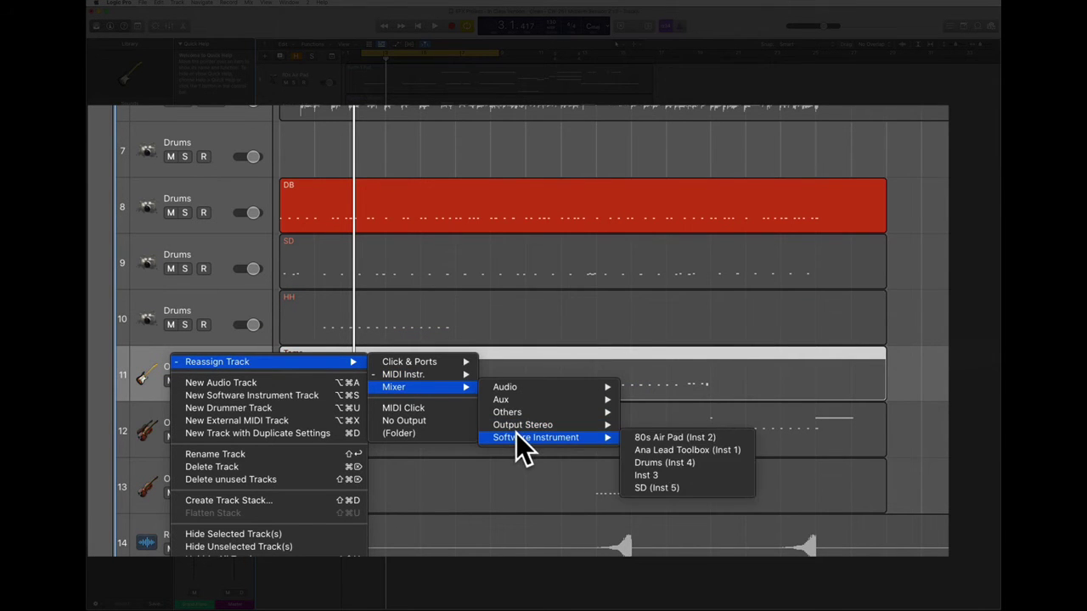
click(656, 464)
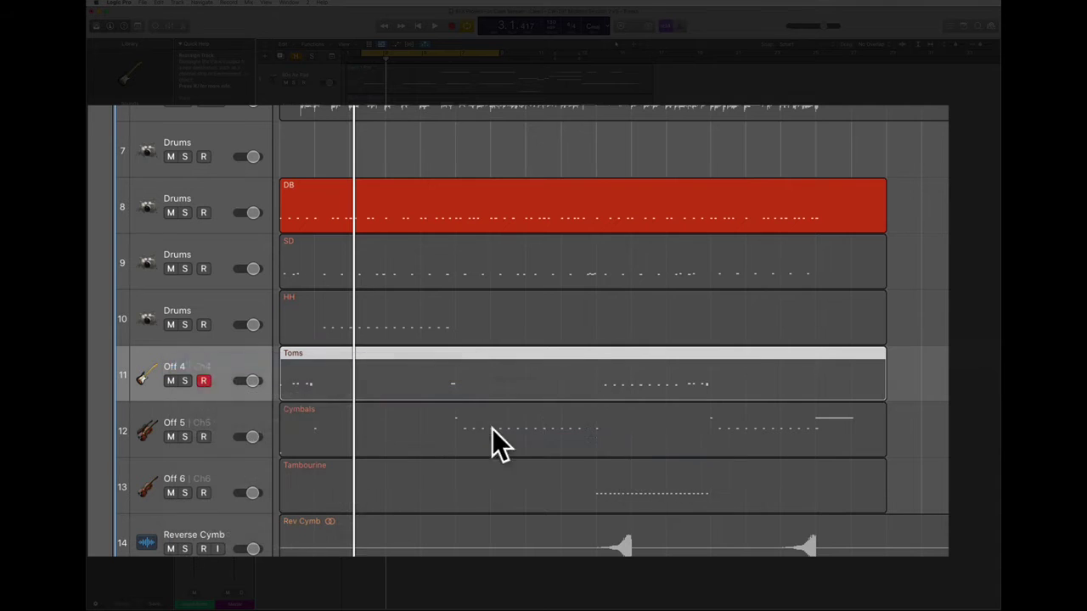
click(202, 413)
right_click(202, 412)
mouse_move(225, 420)
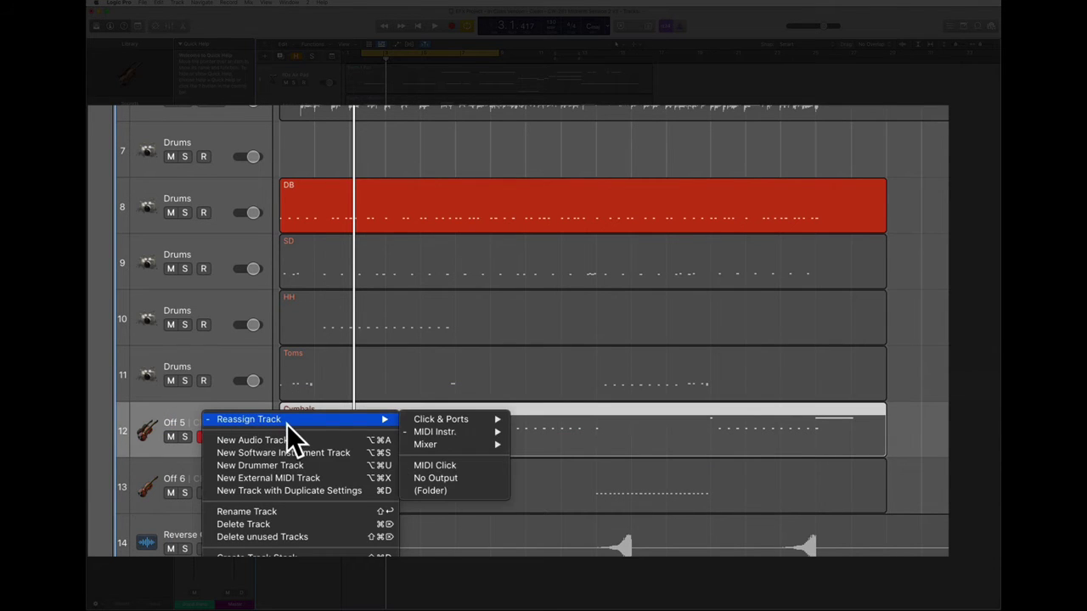
mouse_move(429, 445)
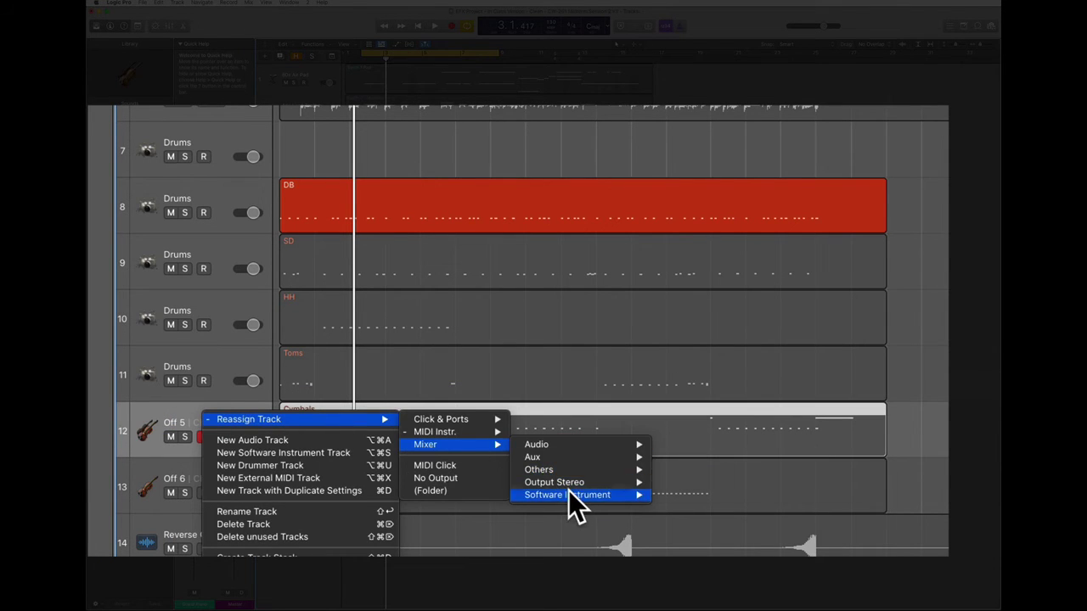
mouse_move(569, 495)
click(699, 520)
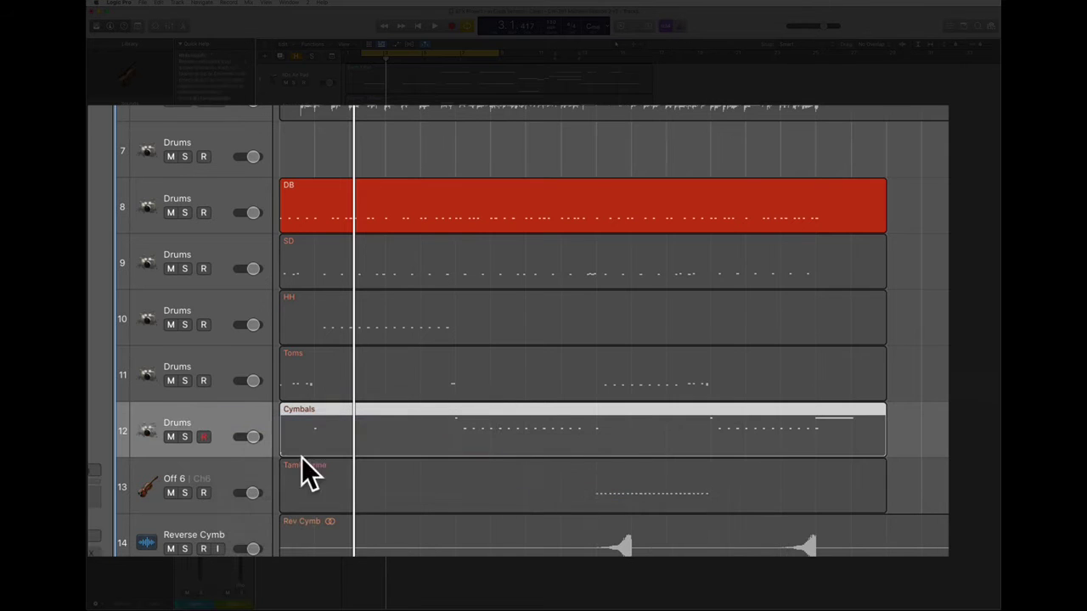
Reassign the last Off track, Off 6, to Drums (Inst 4)
click(186, 466)
right_click(187, 466)
mouse_move(232, 472)
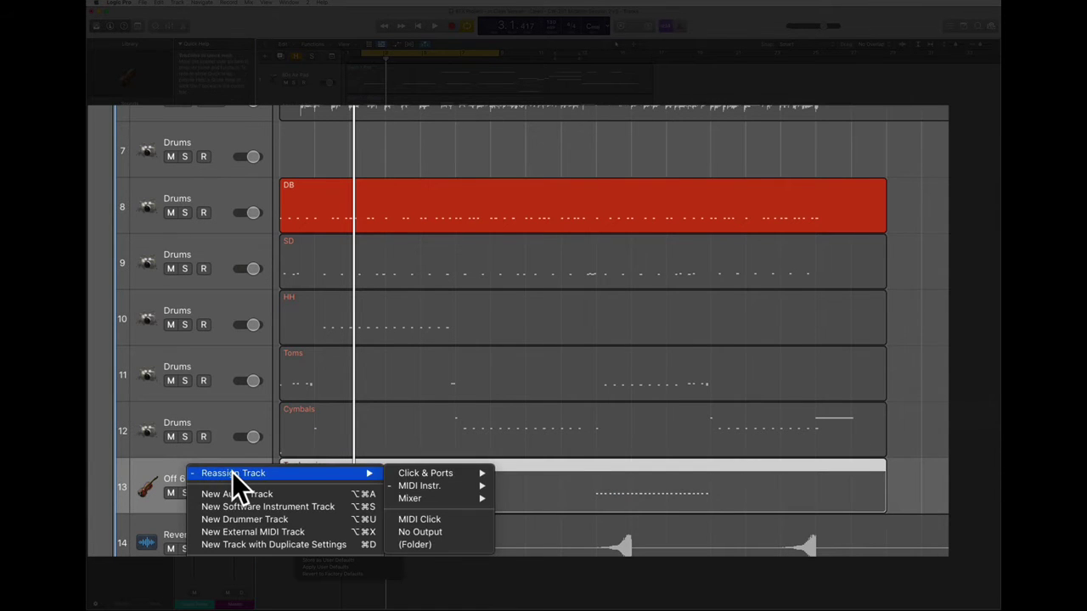
mouse_move(429, 499)
mouse_move(556, 552)
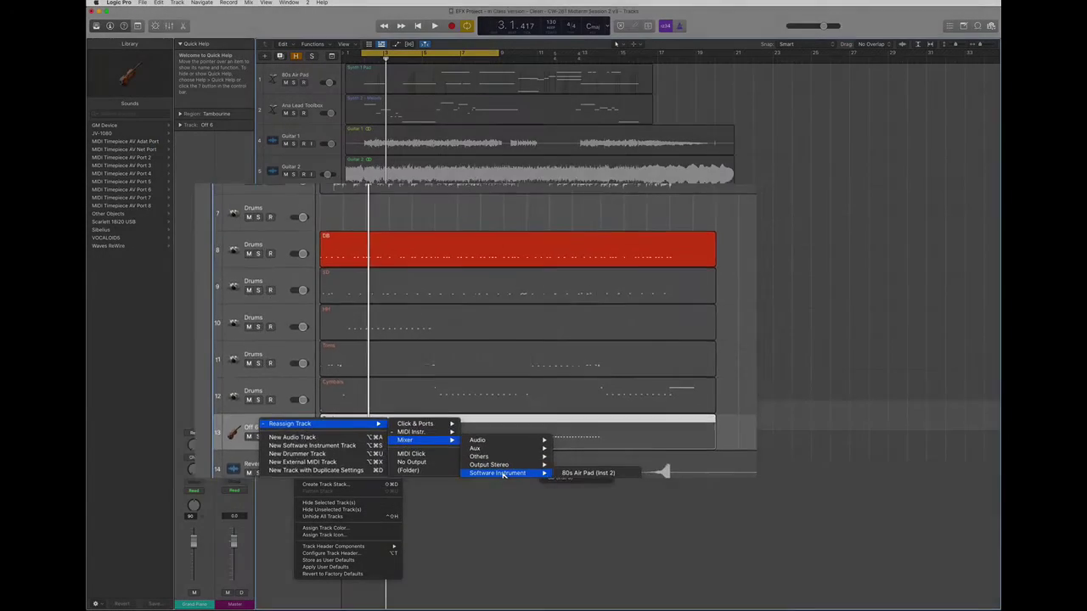
click(574, 474)
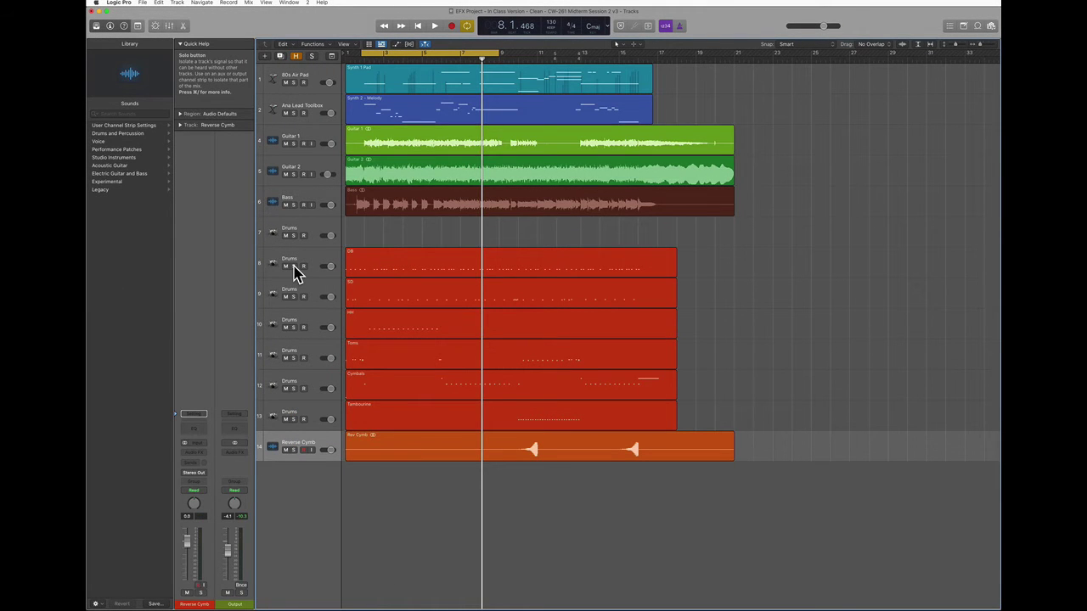
Solo the Drums tracks and play them through Drum Kit Designer, stopping at bar 5
click(294, 266)
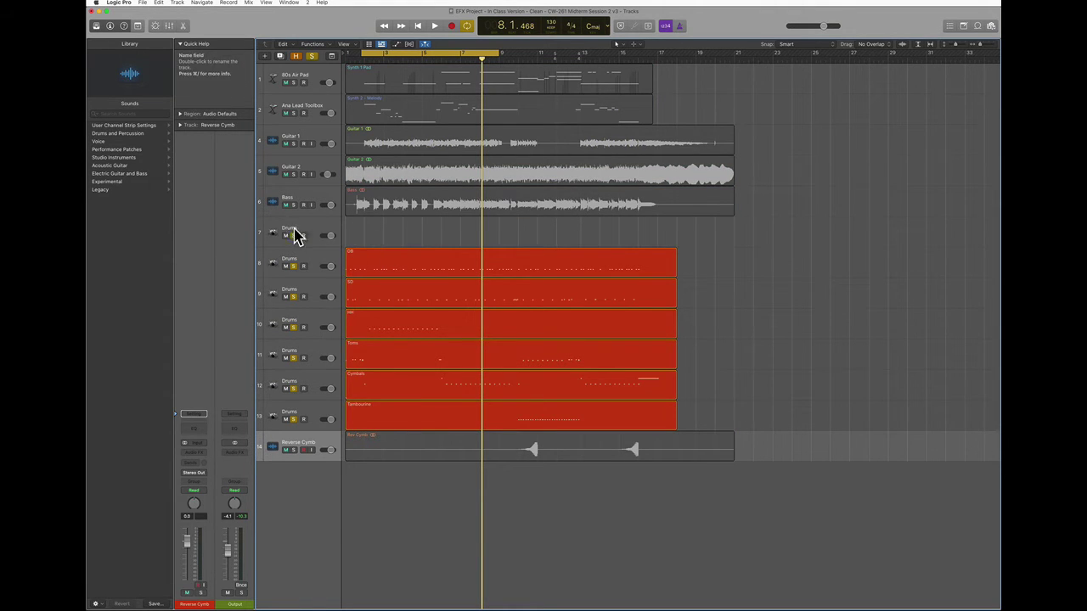
key(space)
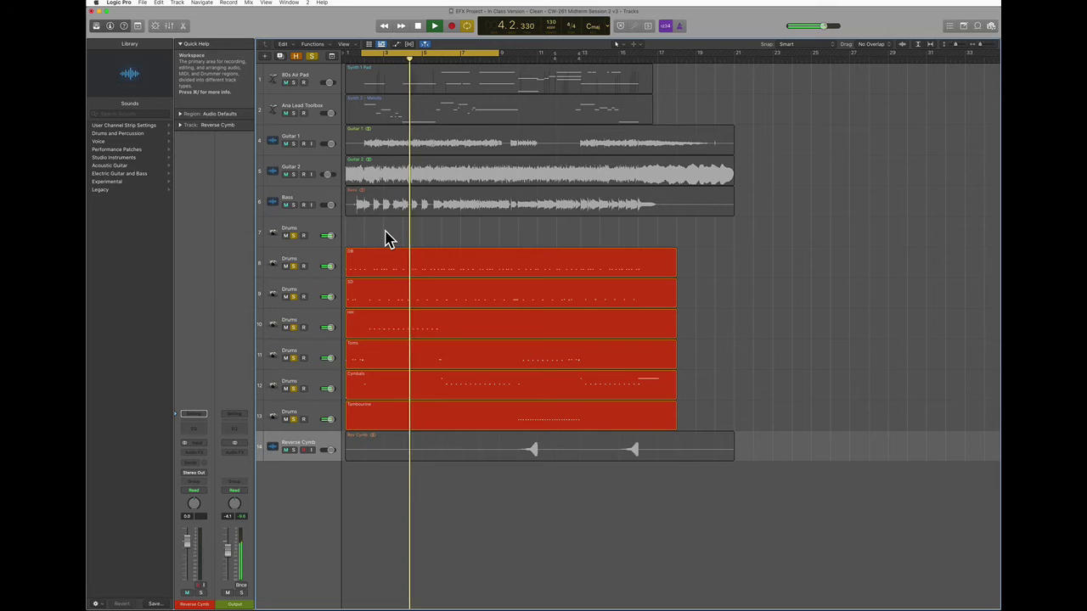
key(space)
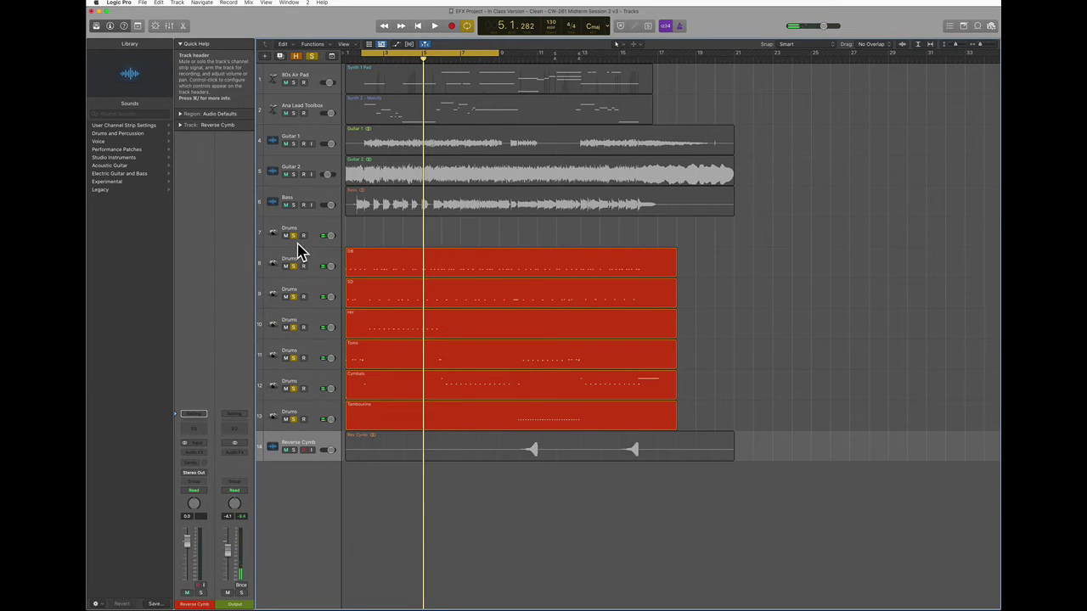
Show the Mixer with X and briefly play the drums through the Drums channel strip
key(x)
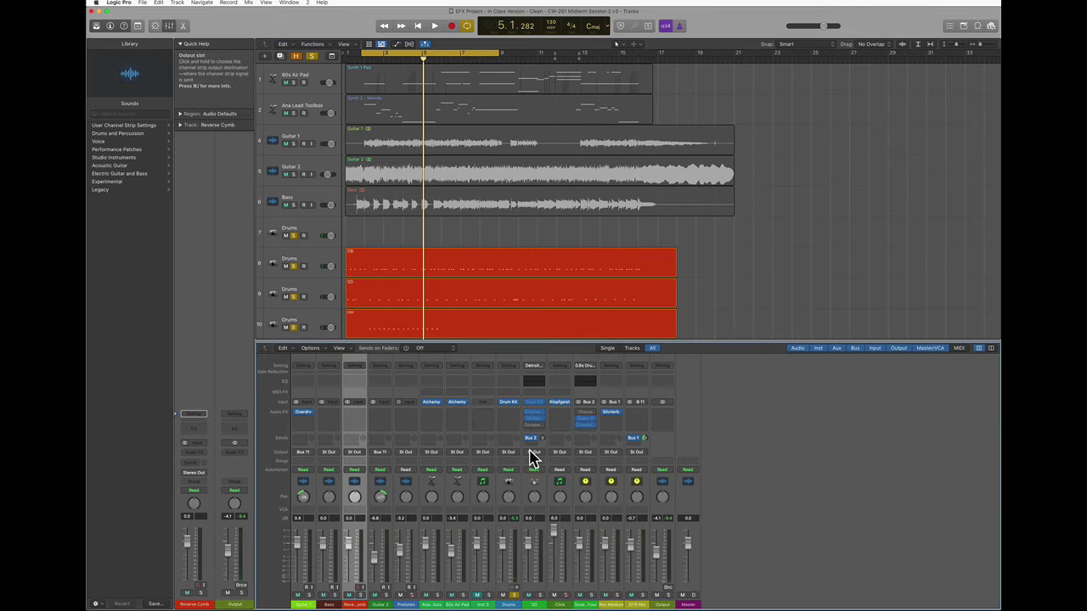
key(space)
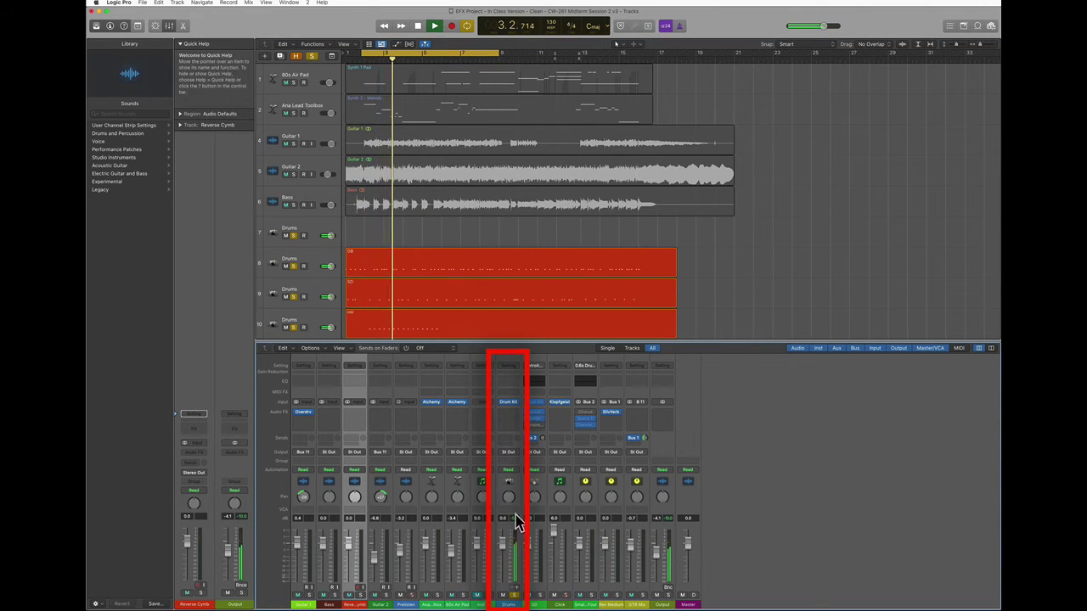
key(space)
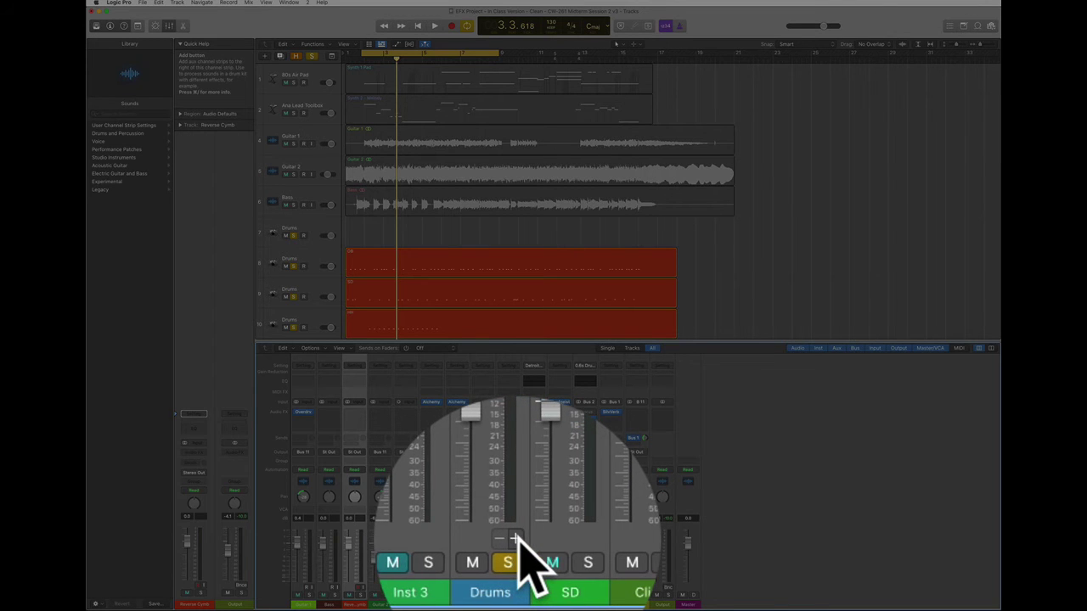
Add the Drums output aux channels: Kick, Snare, Toms, Hi-Hat/Perc and Aux 8
click(514, 540)
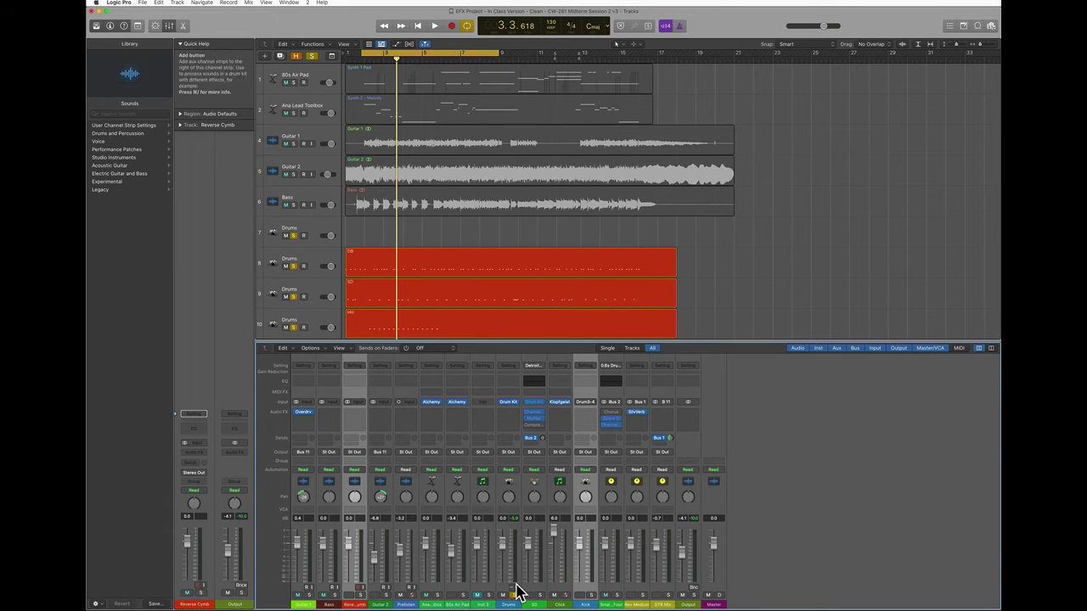
click(515, 586)
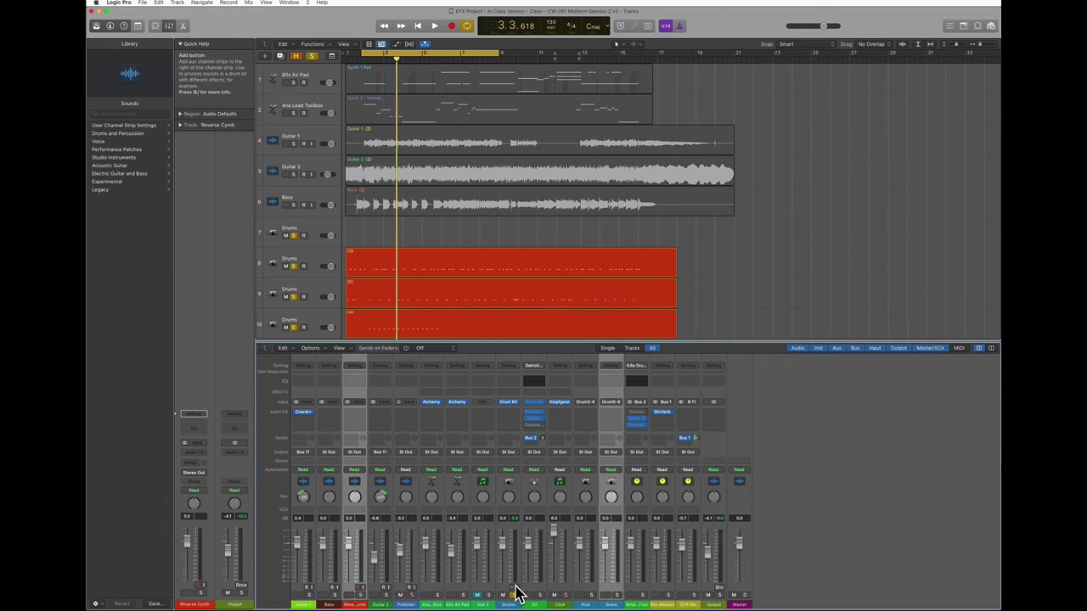
click(514, 586)
click(514, 586)
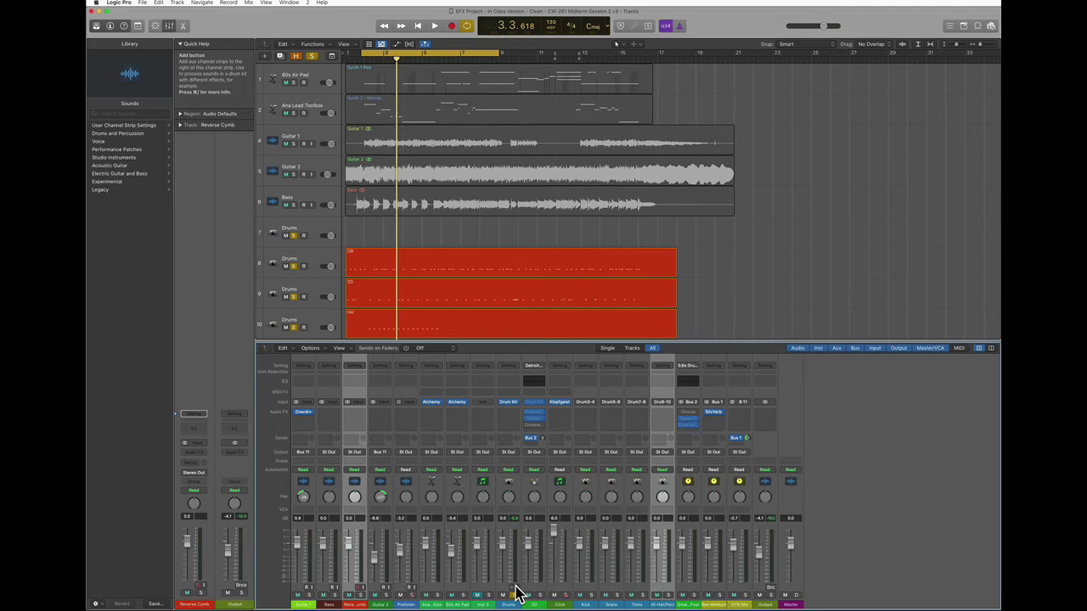
click(514, 586)
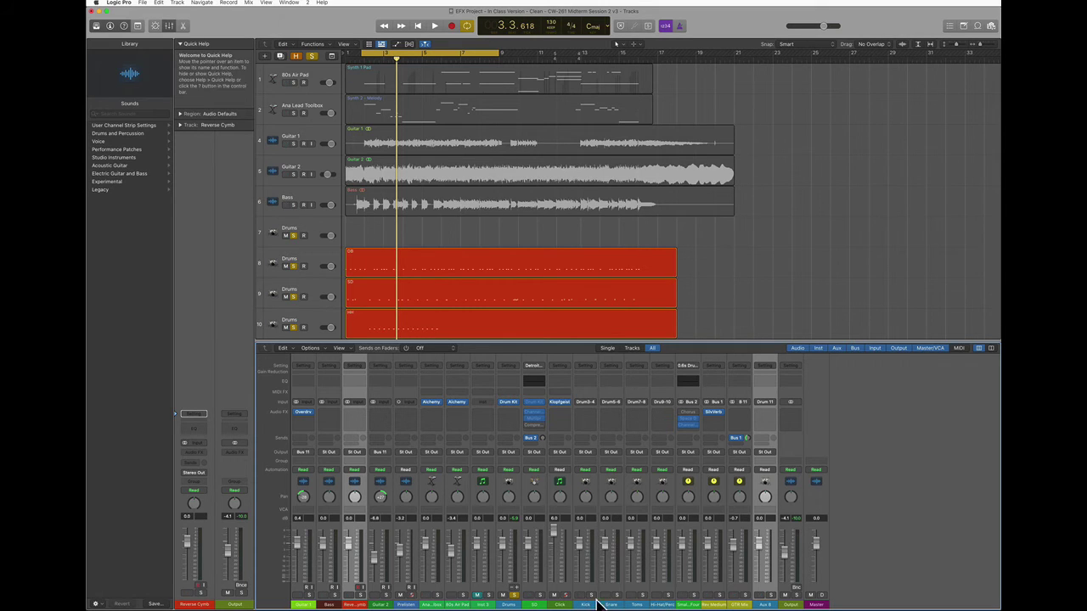
click(509, 404)
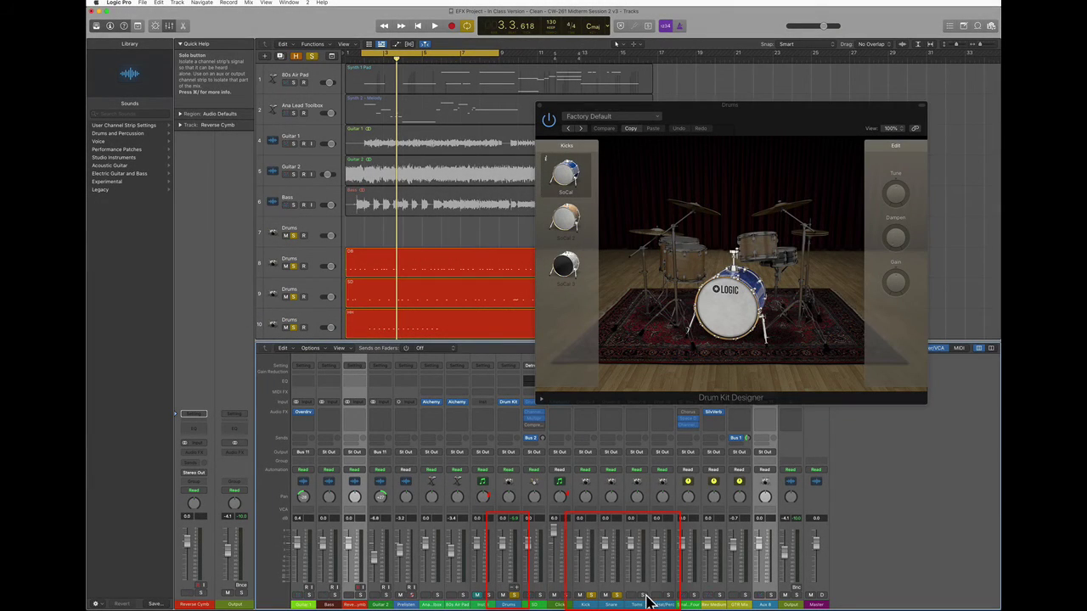
Unsolo the Toms channel and audition the kick, toms, hi-hat and crash in Drum Kit Designer
click(643, 595)
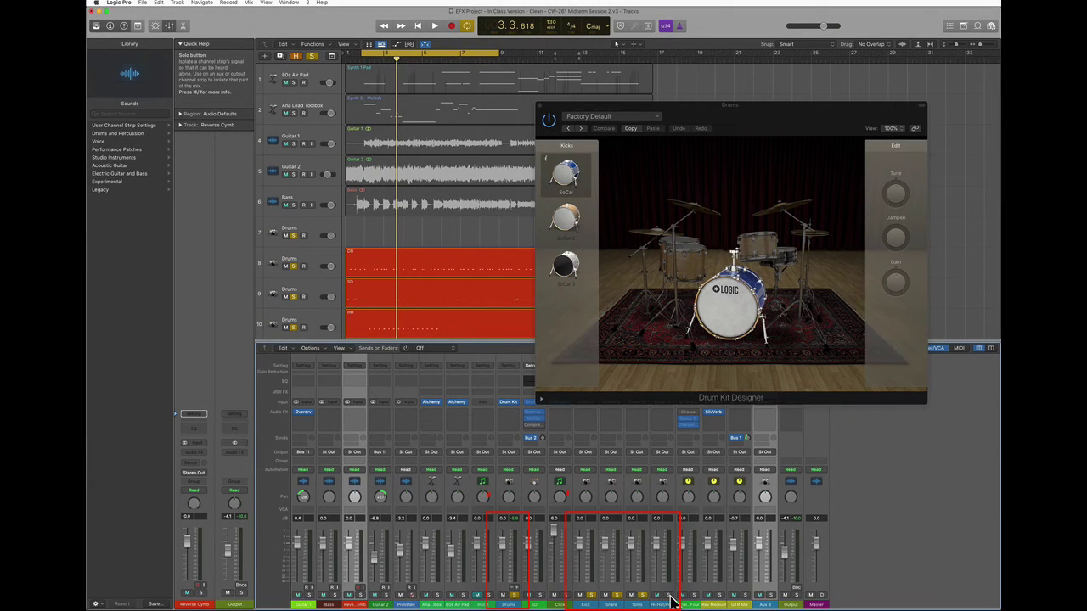
click(735, 309)
click(735, 309)
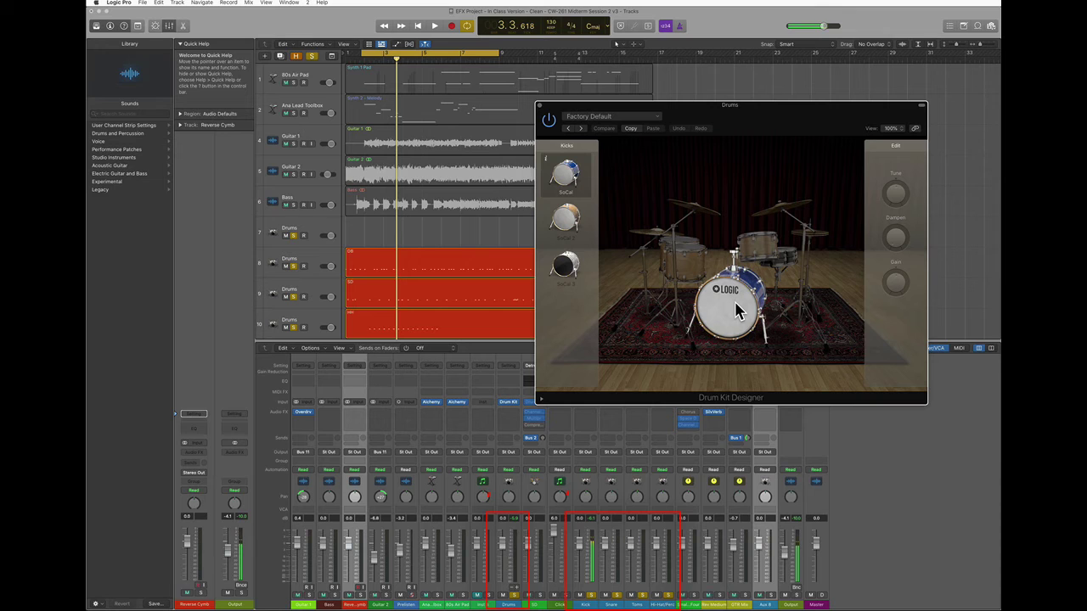
click(704, 270)
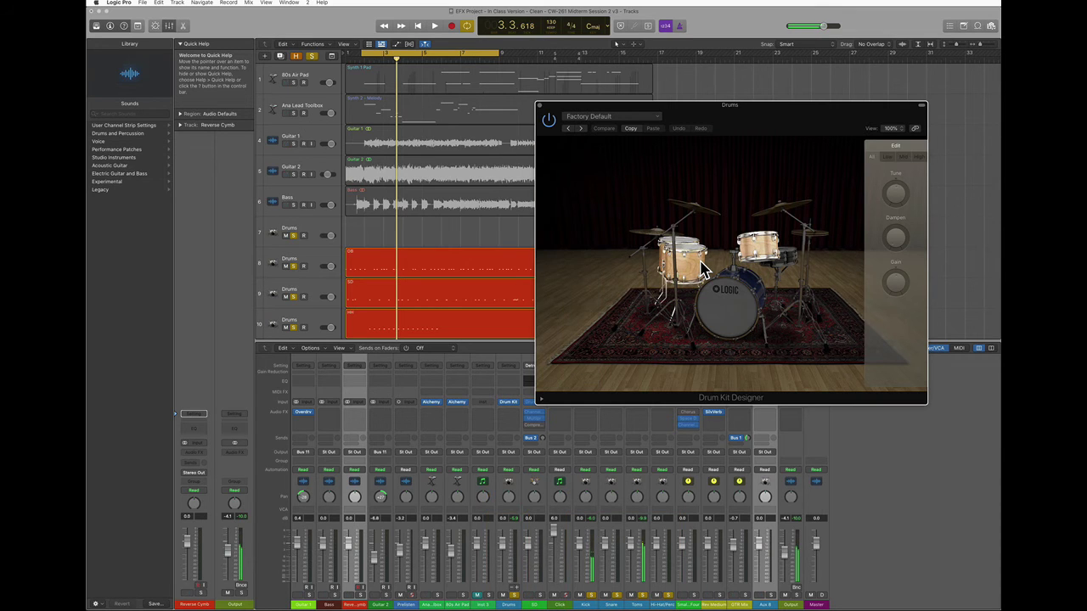
click(806, 231)
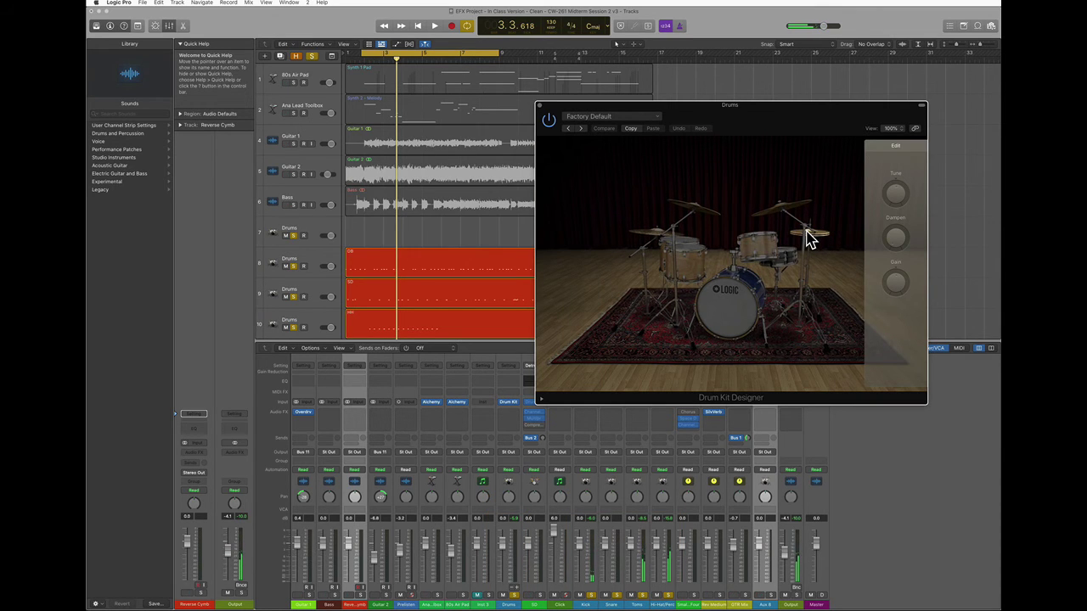
click(783, 212)
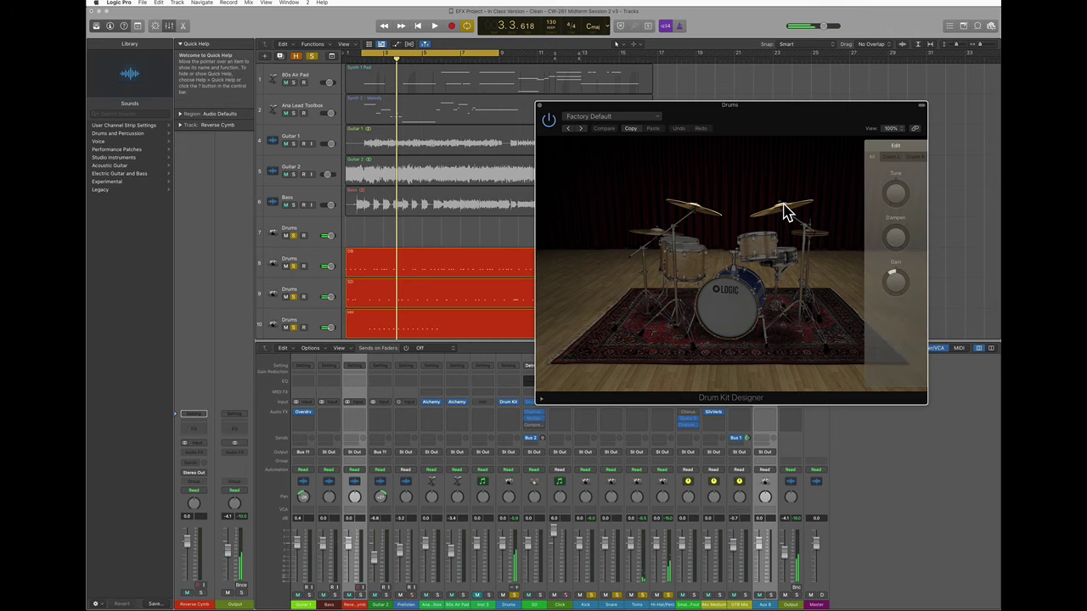